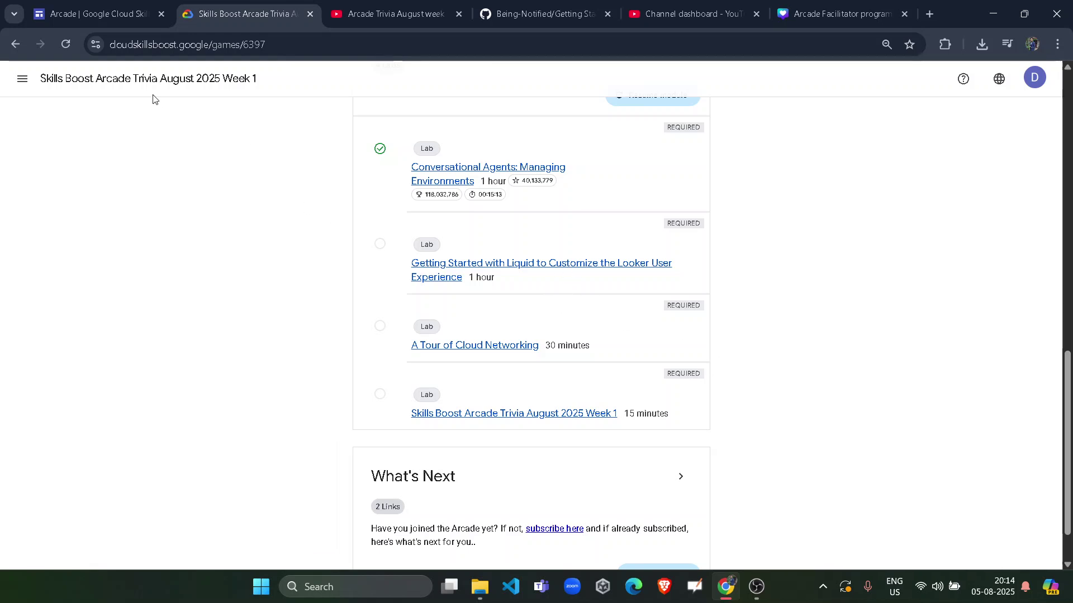
Return to the Skills Boost trivia page and open the Getting Started with Liquid lab.
{"action": "left_click_drag", "start_coordinate": [126, 78], "coordinate": [258, 78]}
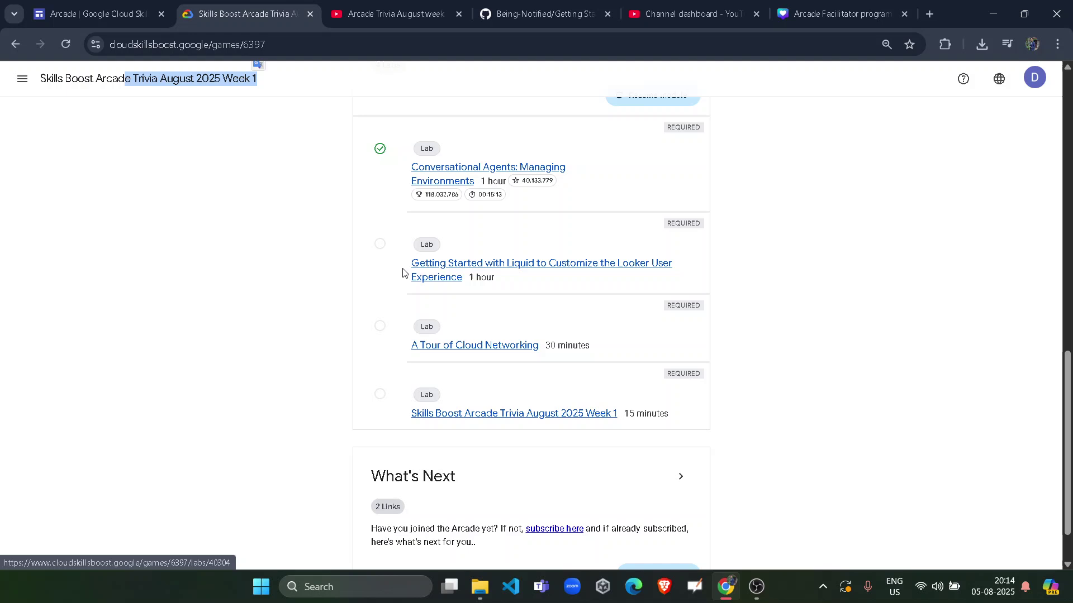
{"action": "left_click_drag", "start_coordinate": [393, 267], "coordinate": [647, 264]}
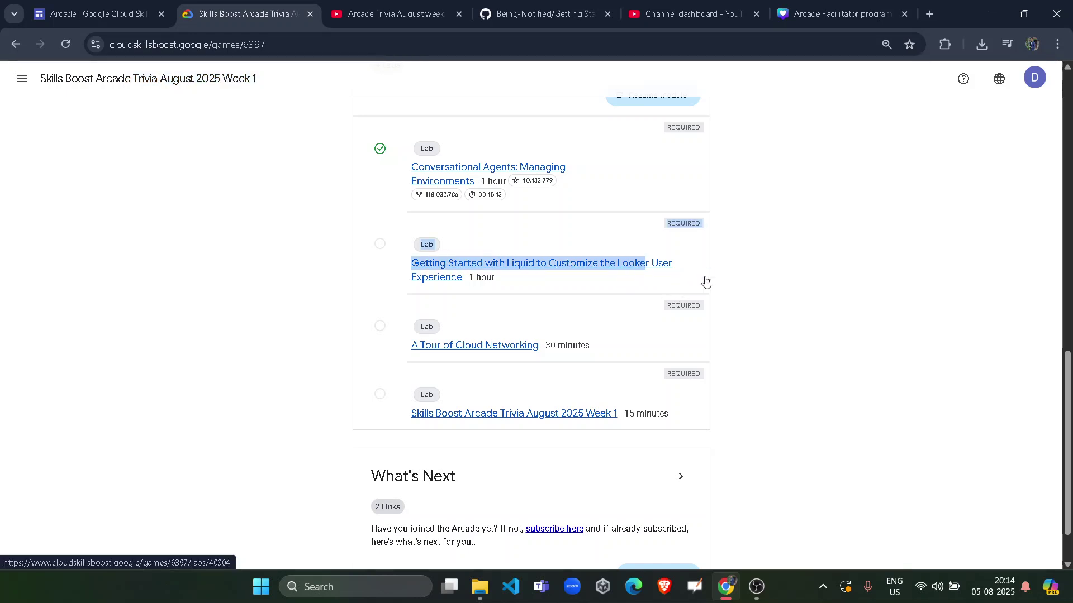
{"action": "left_click", "coordinate": [790, 287]}
{"action": "scroll", "coordinate": [796, 289], "scroll_direction": "up", "scroll_amount": 2}
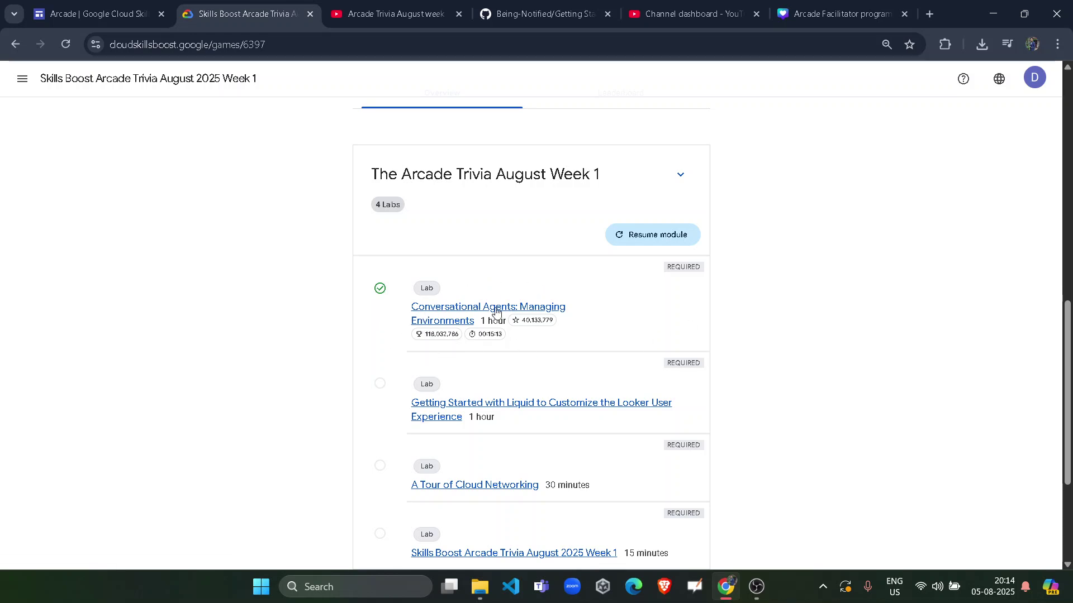
{"action": "left_click", "coordinate": [402, 14]}
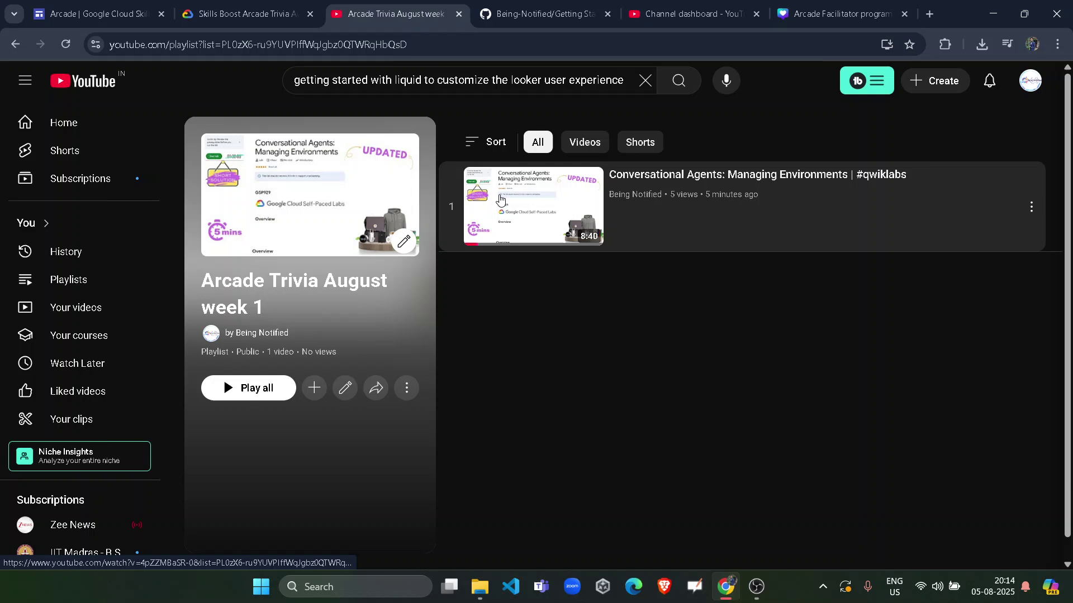
{"action": "left_click", "coordinate": [252, 5]}
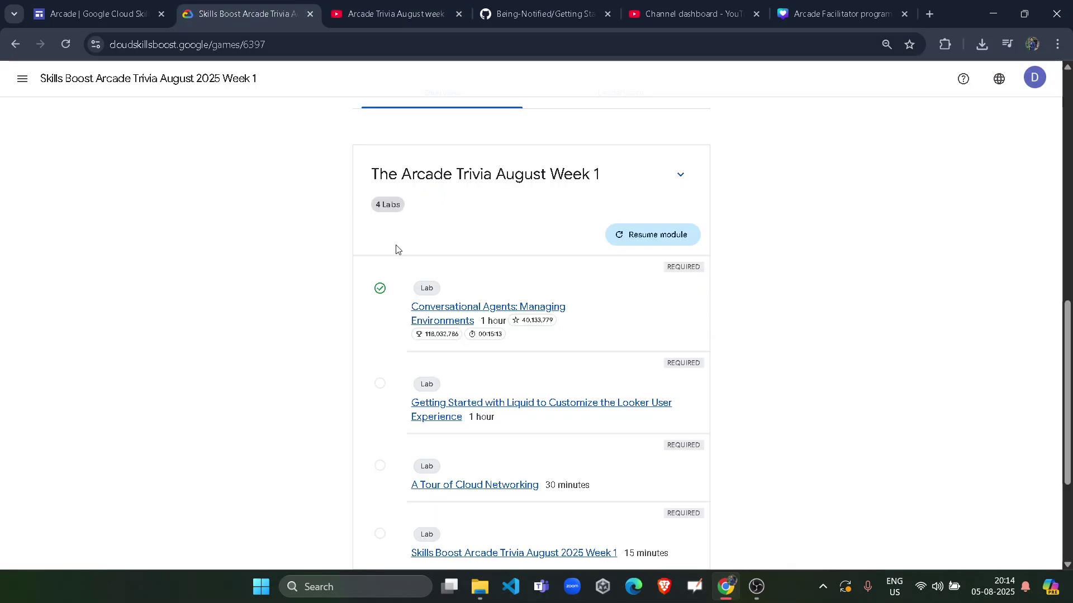
{"action": "left_click", "coordinate": [466, 404]}
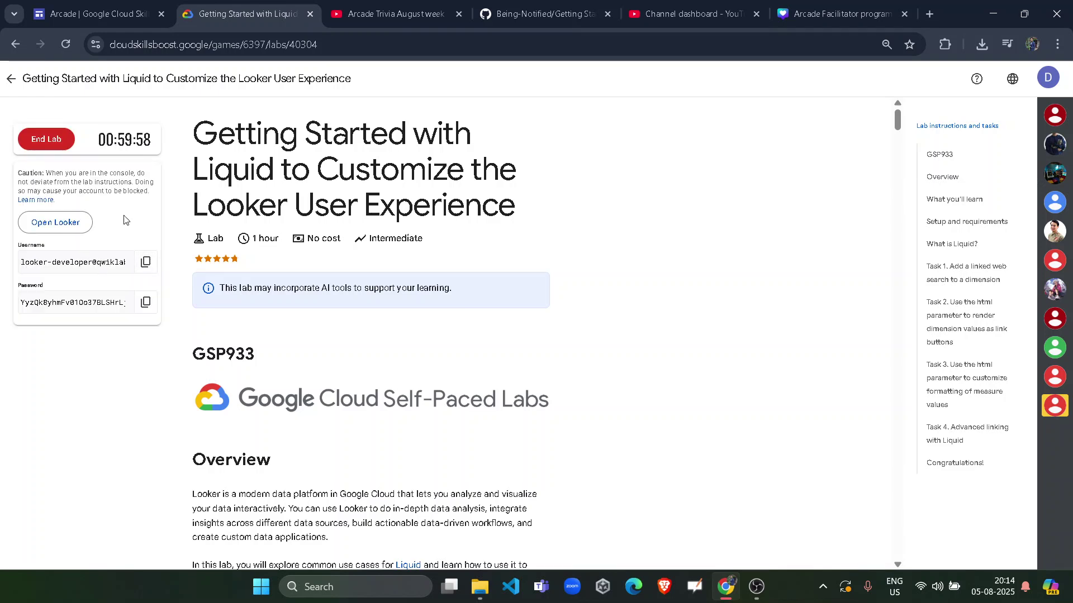
Open Looker in an incognito window and copy the lab username.
{"action": "right_click", "coordinate": [39, 214]}
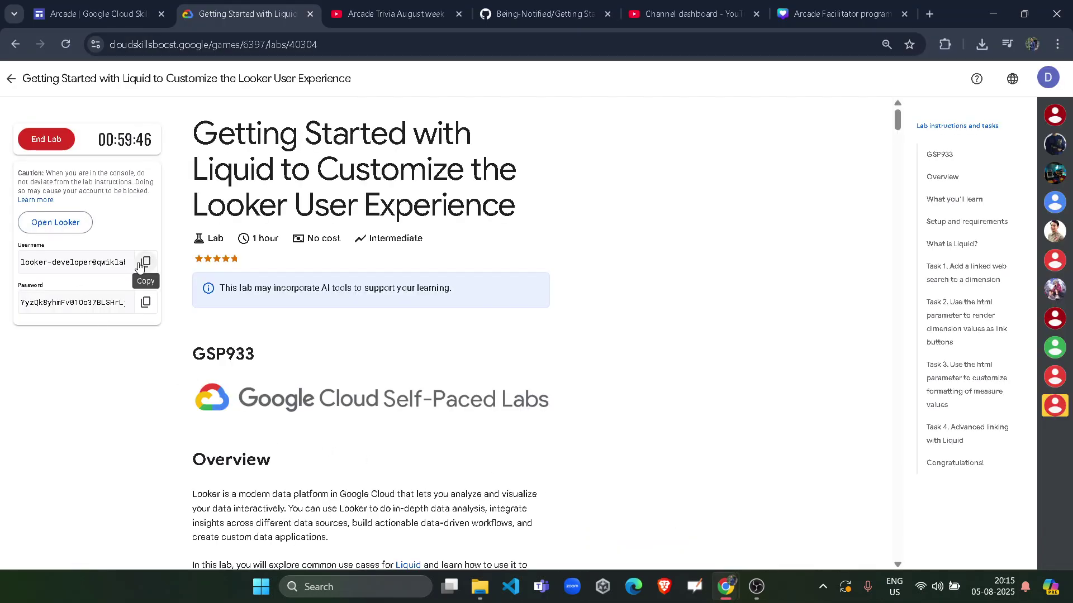
{"action": "left_click", "coordinate": [145, 261]}
{"action": "left_click_drag", "start_coordinate": [81, 262], "coordinate": [3, 267]}
{"action": "left_click", "coordinate": [145, 262]}
{"action": "mouse_move", "coordinate": [726, 586]}
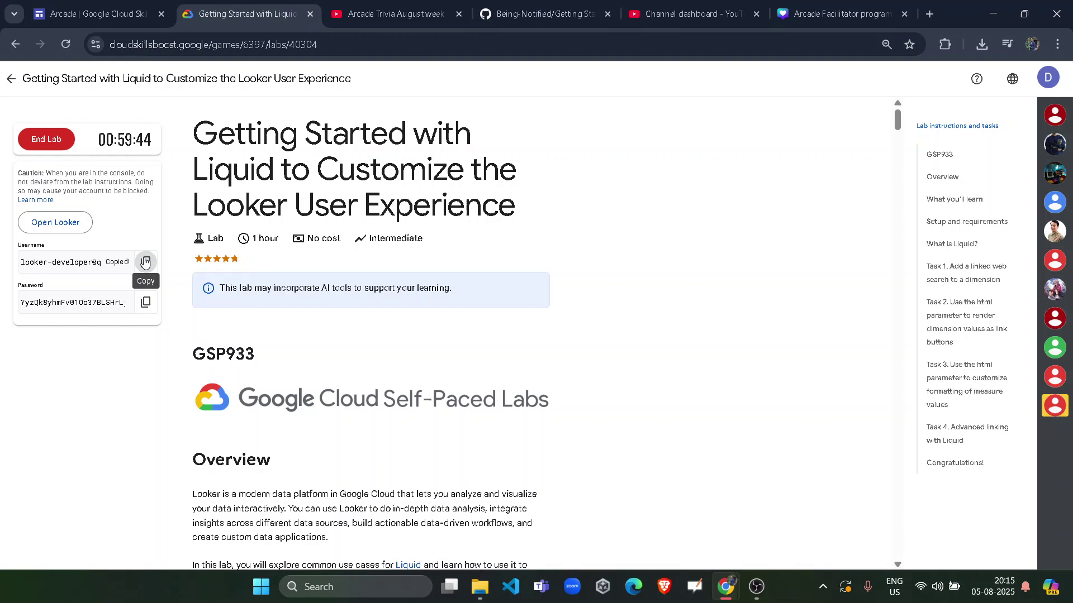
Paste the lab username into the Looker Email field.
{"action": "left_click", "coordinate": [744, 536]}
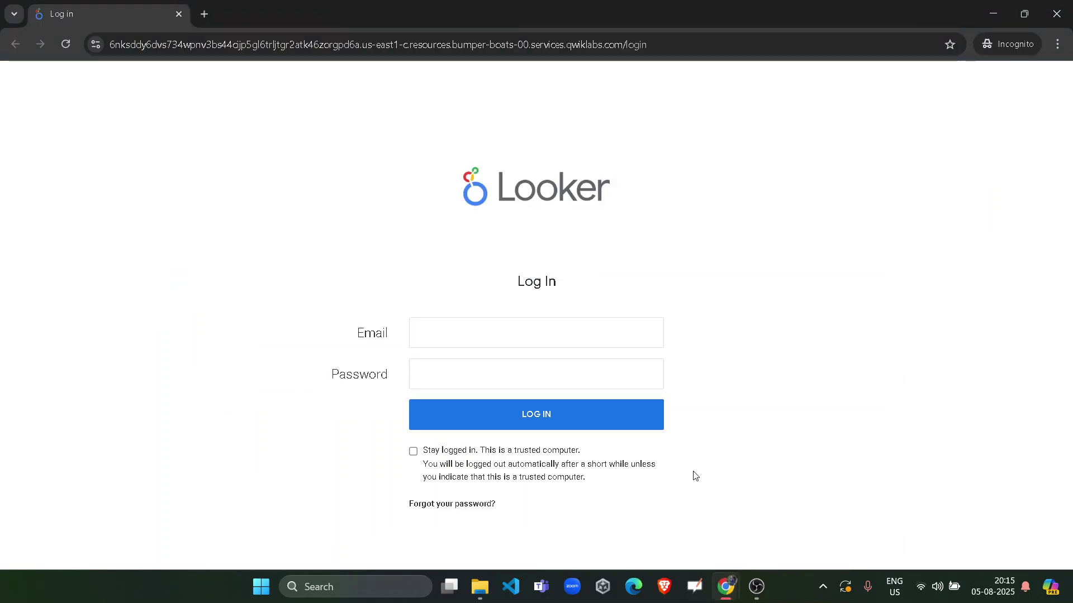
{"action": "left_click", "coordinate": [456, 330]}
{"action": "key", "text": "ctrl+v"}
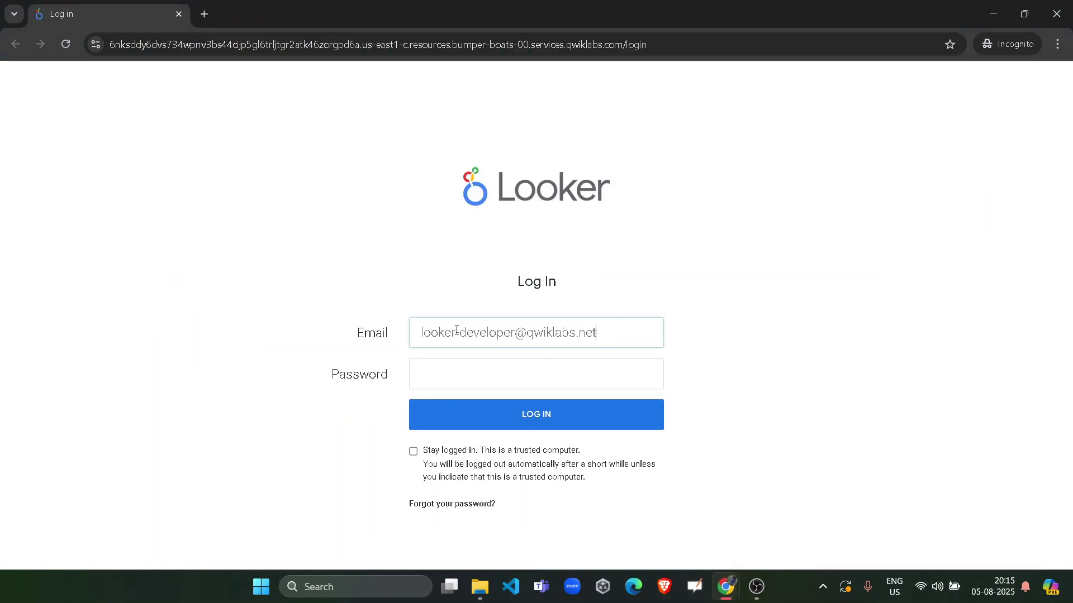
{"action": "mouse_move", "coordinate": [726, 587]}
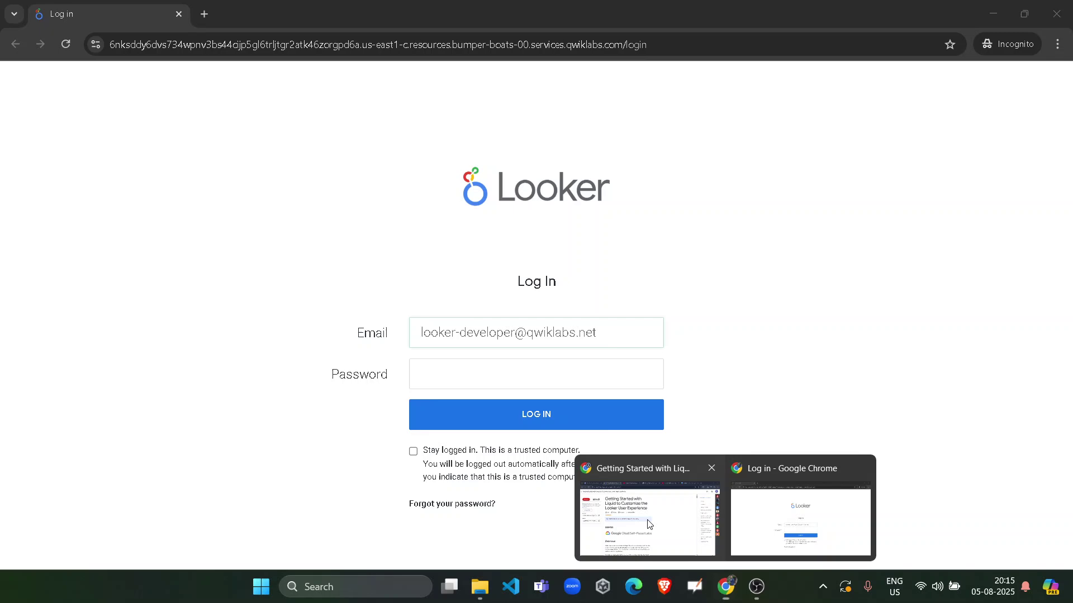
Copy the lab password into the Password field and log in.
{"action": "left_click", "coordinate": [645, 519]}
{"action": "left_click", "coordinate": [145, 303]}
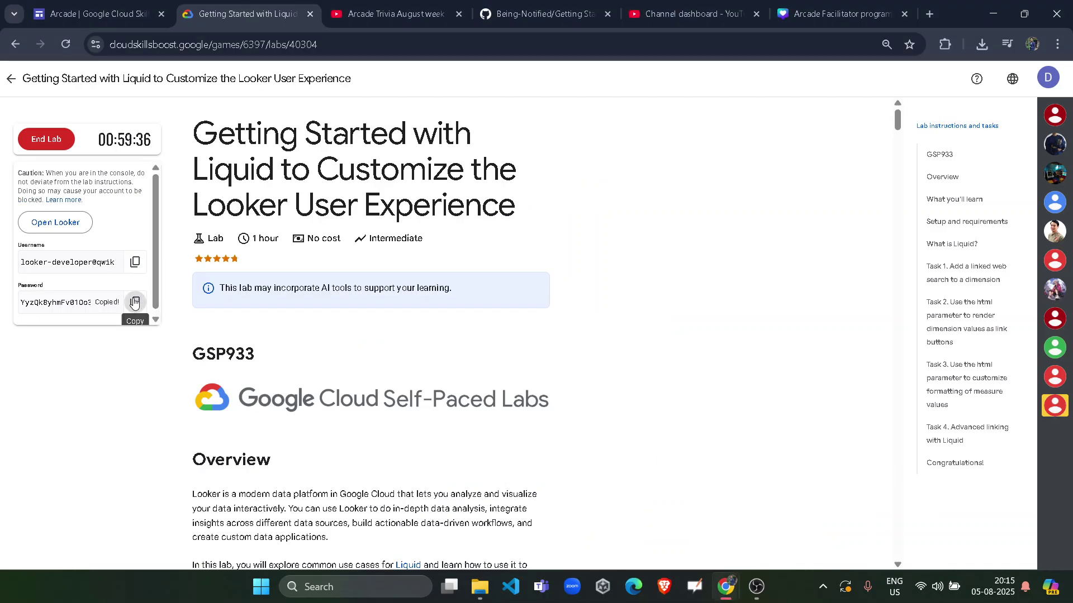
{"action": "left_click", "coordinate": [137, 302]}
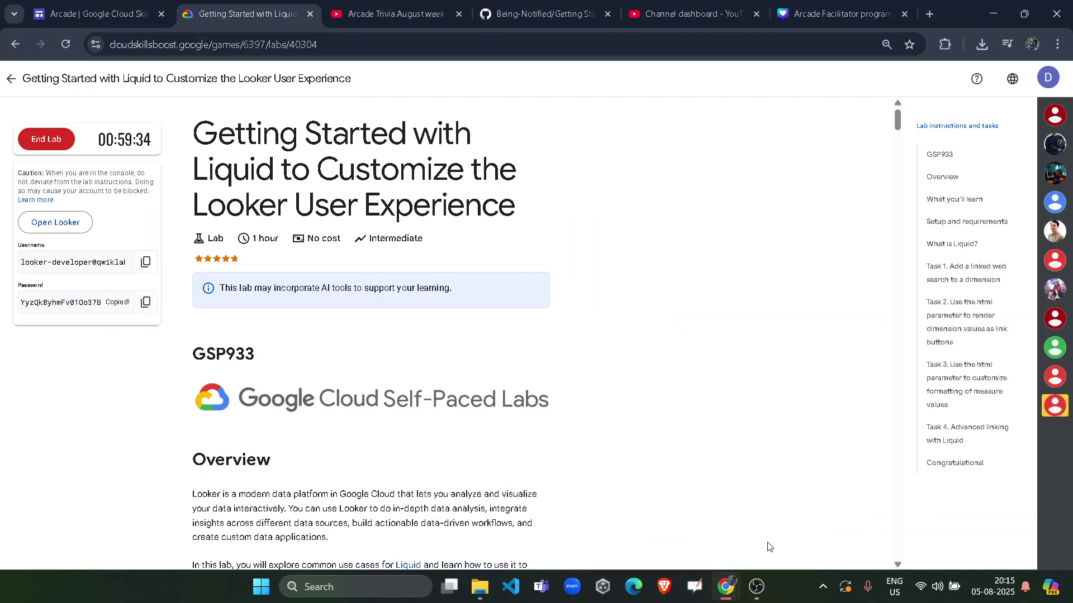
{"action": "mouse_move", "coordinate": [725, 587]}
{"action": "left_click", "coordinate": [796, 511]}
{"action": "left_click", "coordinate": [543, 374]}
{"action": "key", "text": "ctrl+v"}
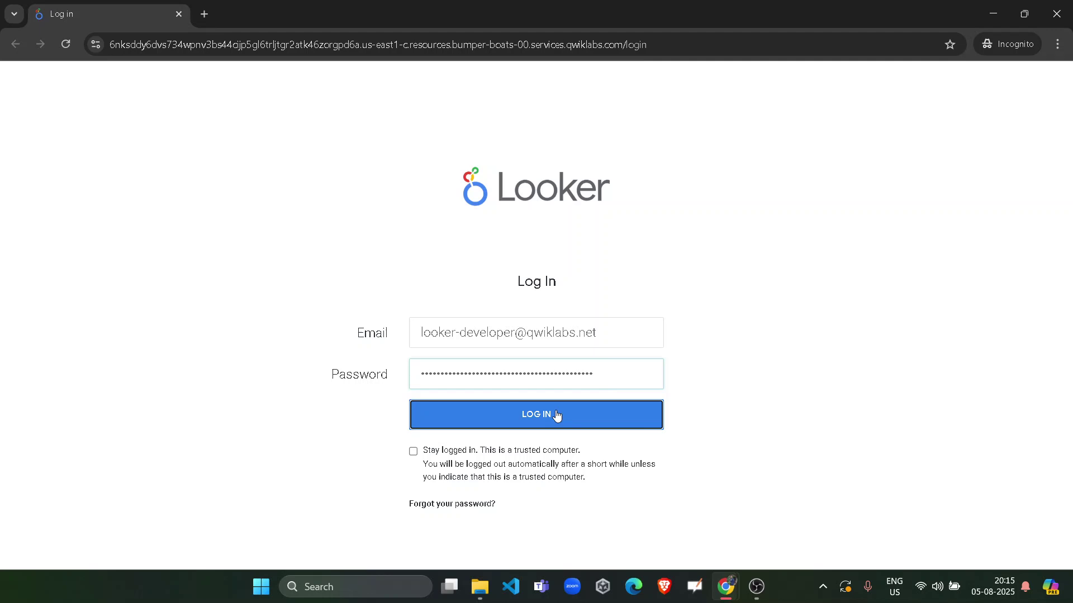
{"action": "left_click", "coordinate": [416, 419]}
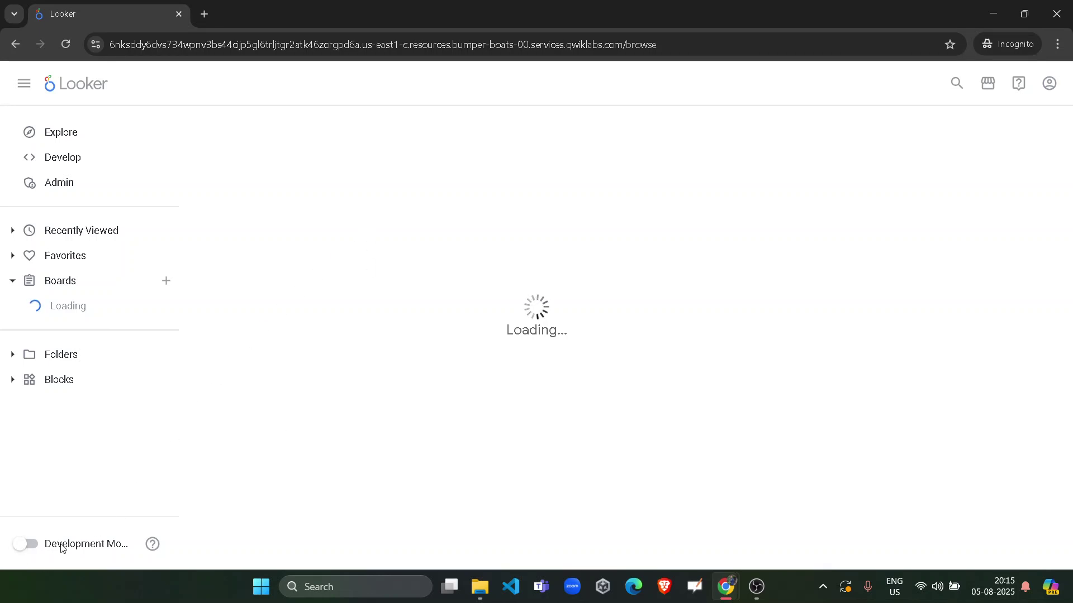
Enable Development Mode and open the qwiklabs-ecommerce project from Develop.
{"action": "left_click", "coordinate": [27, 544]}
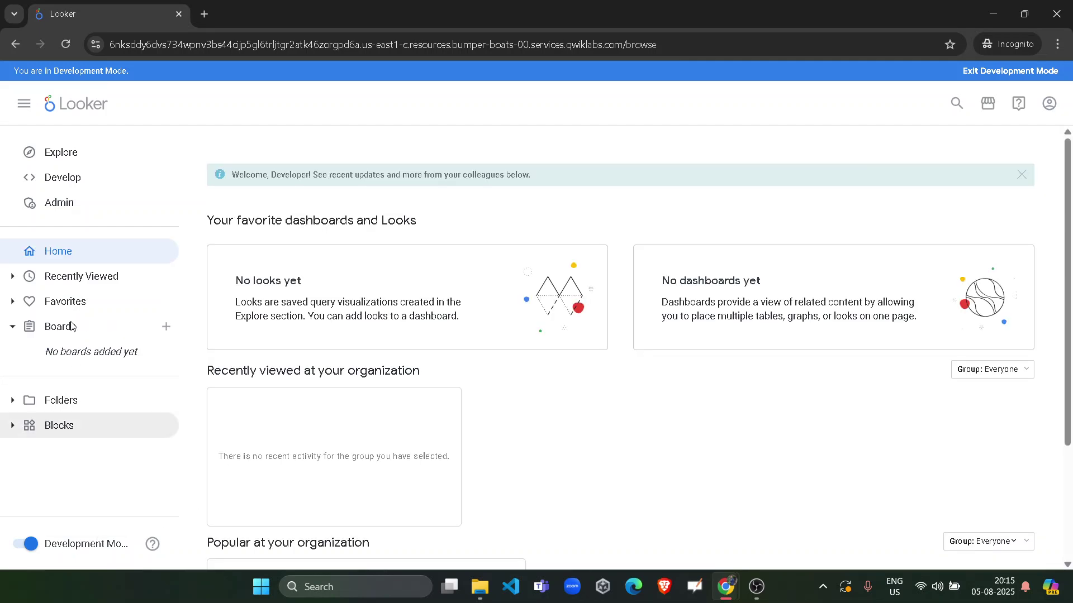
{"action": "left_click", "coordinate": [87, 178]}
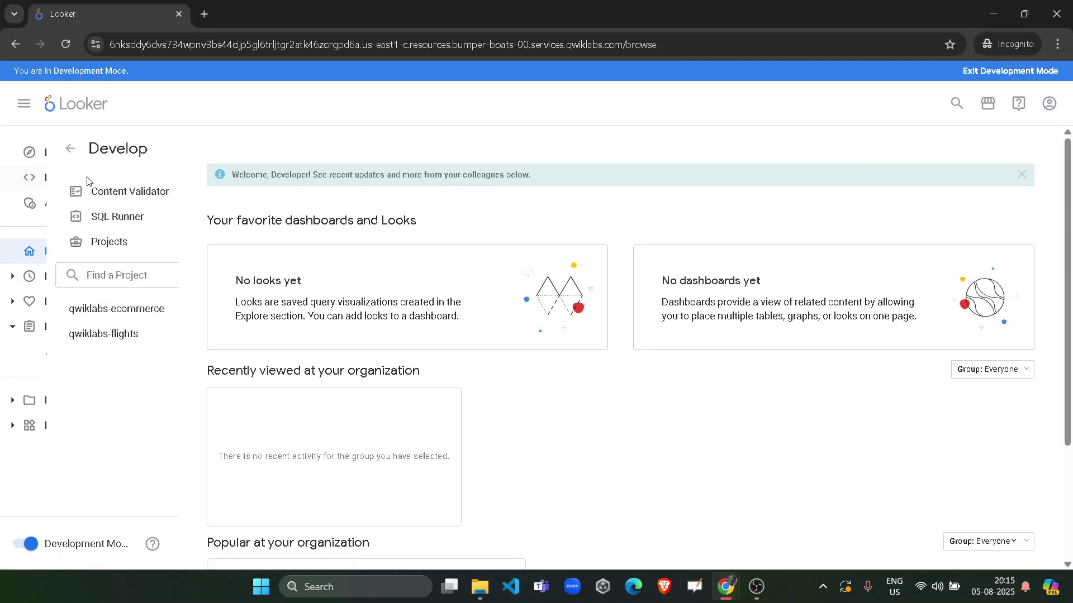
{"action": "left_click", "coordinate": [79, 309]}
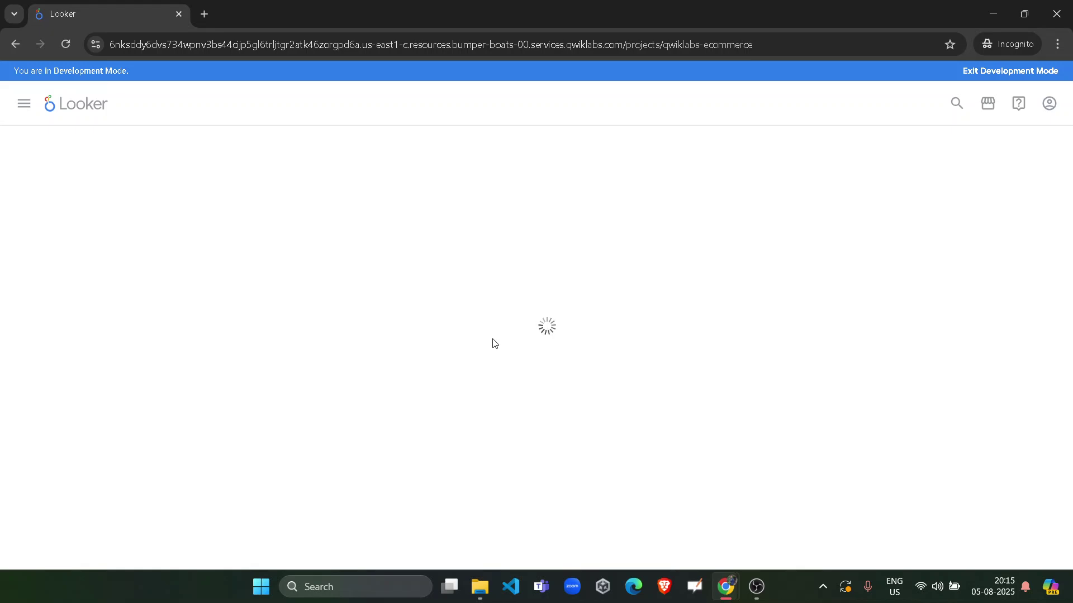
Open users.view from the views folder and delete all of its code.
{"action": "key", "text": "ctrl+u"}
{"action": "left_click", "coordinate": [124, 10]}
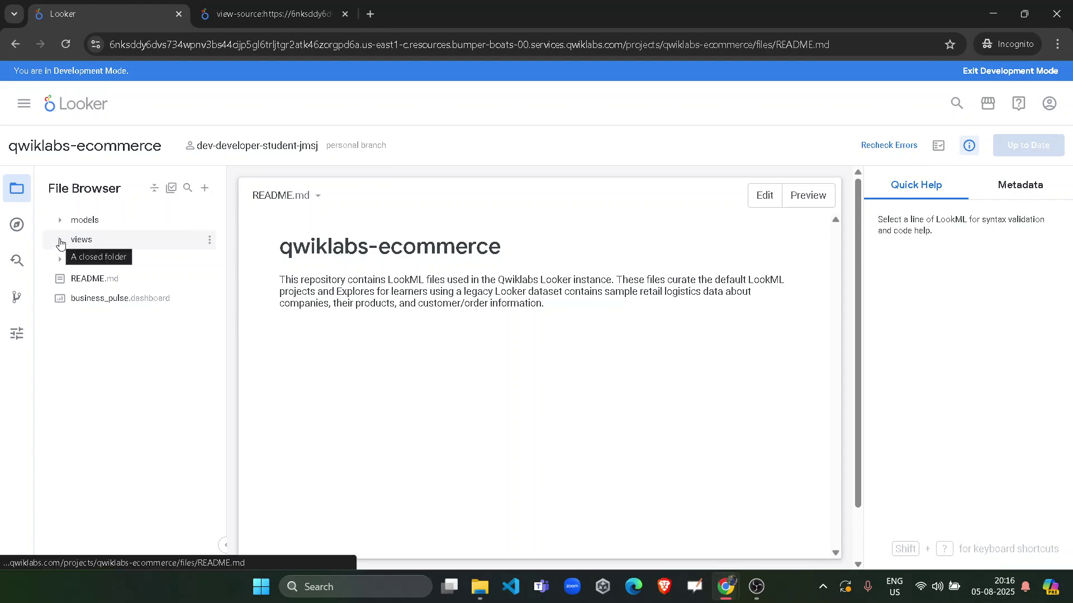
{"action": "left_click", "coordinate": [61, 243]}
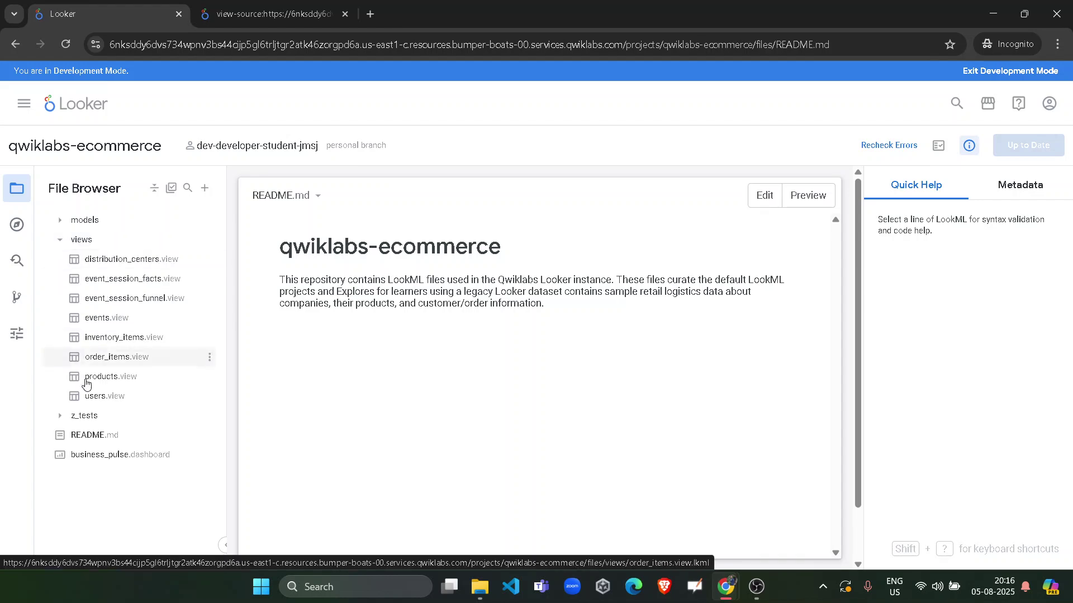
{"action": "left_click", "coordinate": [88, 399]}
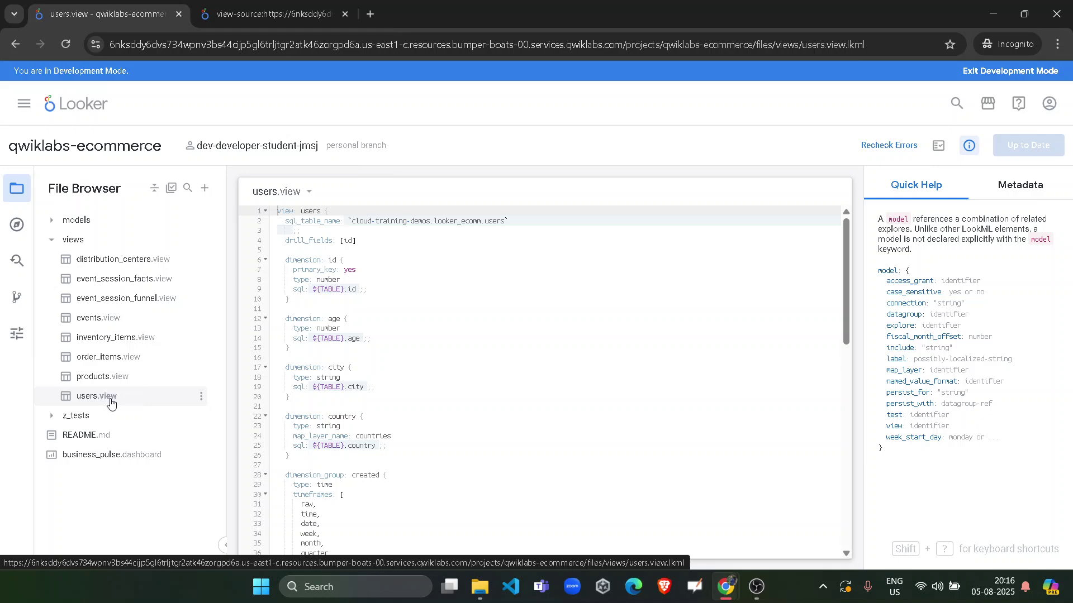
{"action": "left_click", "coordinate": [414, 337]}
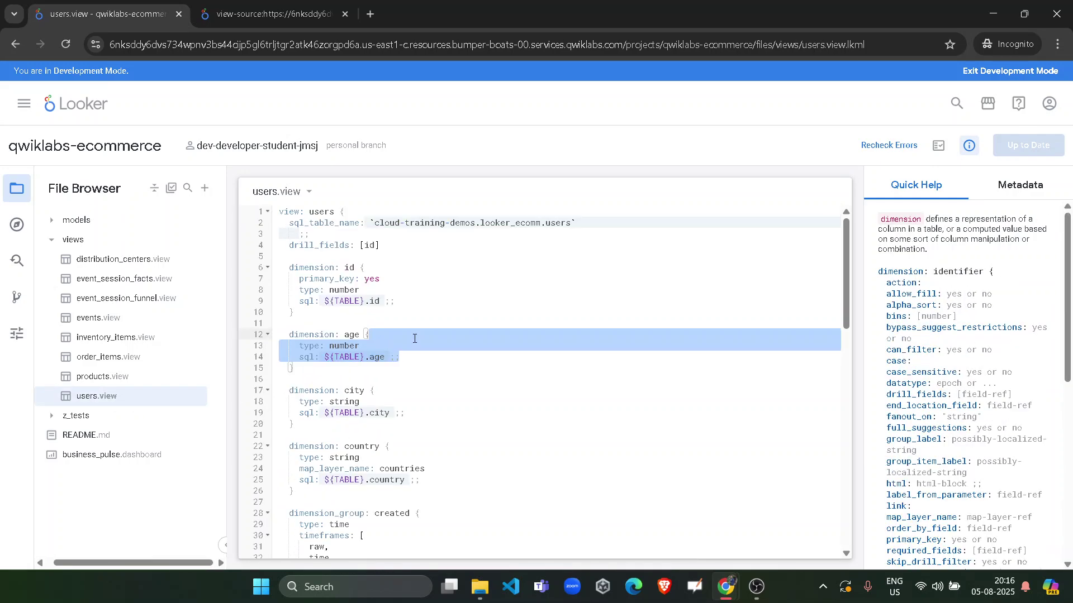
{"action": "key", "text": "ctrl+a"}
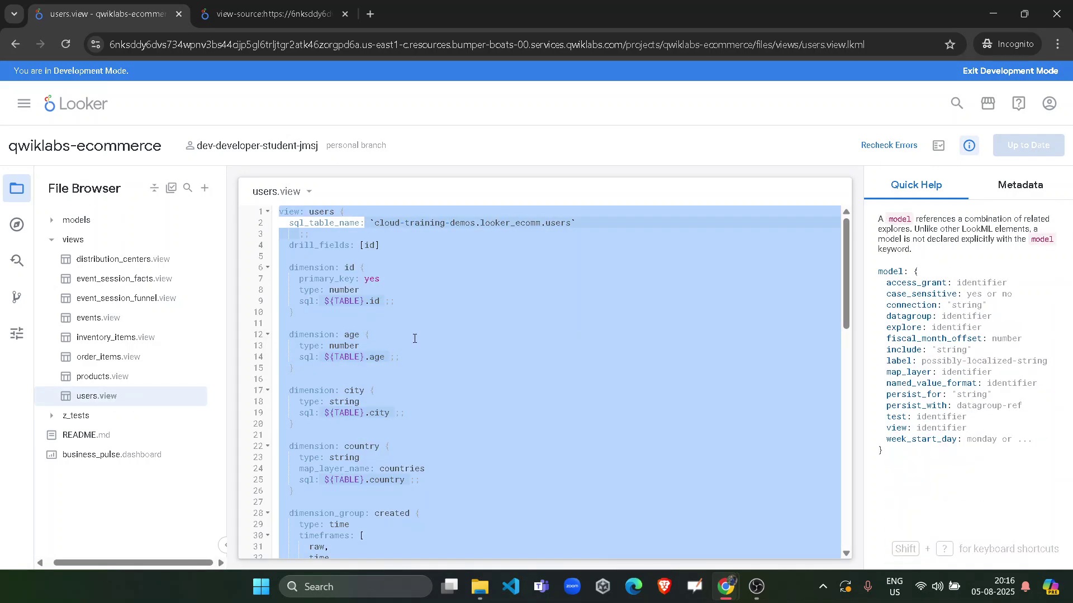
{"action": "key", "text": "Delete"}
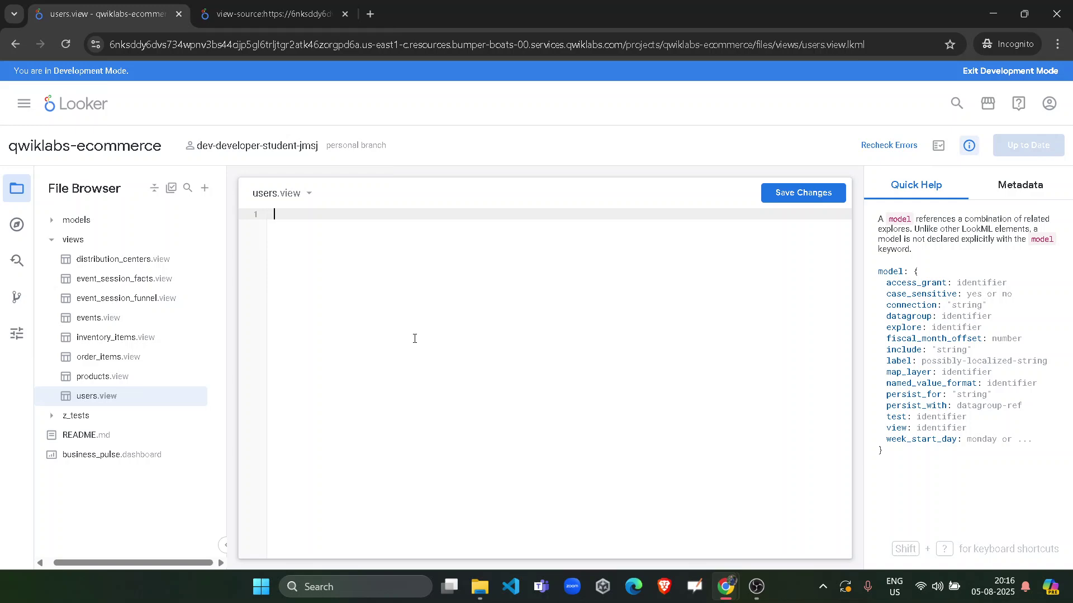
{"action": "mouse_move", "coordinate": [726, 586]}
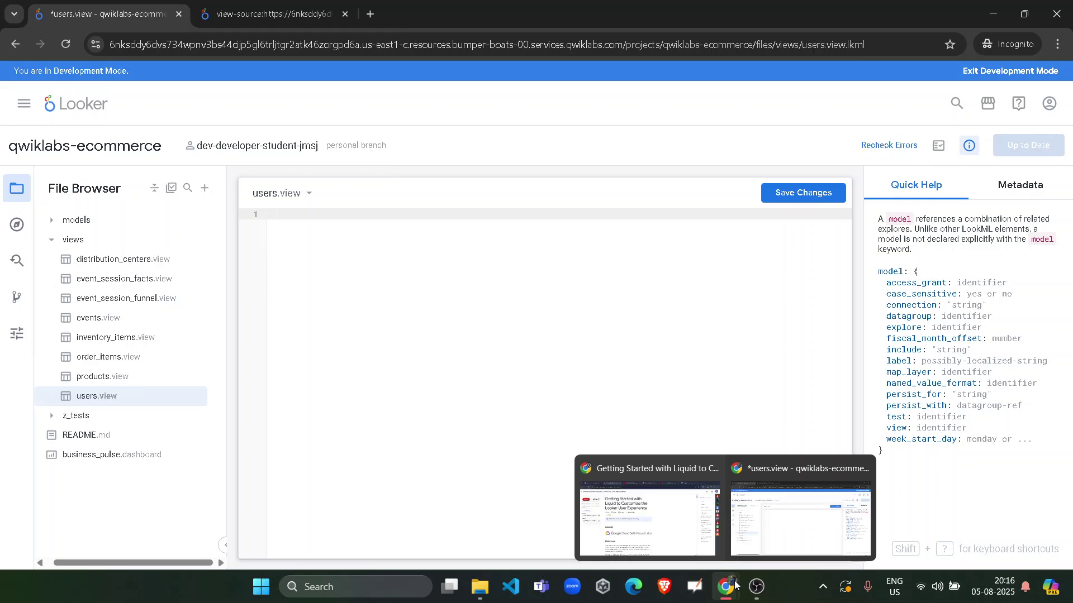
Paste the GitHub guide's users.view code, with its state_link dimension, into users.view and save.
{"action": "left_click", "coordinate": [640, 503]}
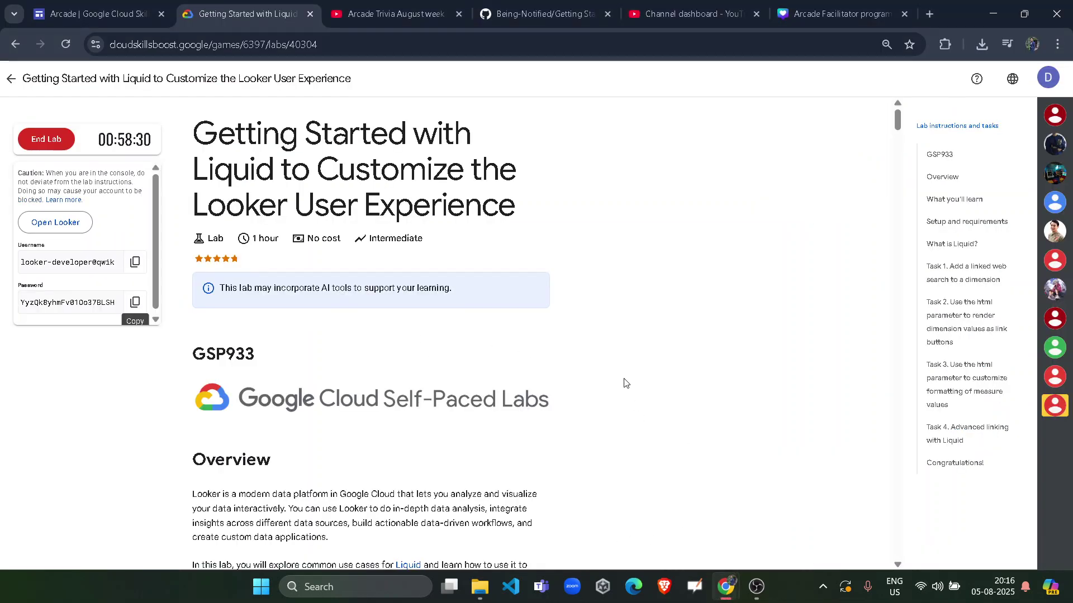
{"action": "left_click", "coordinate": [544, 14]}
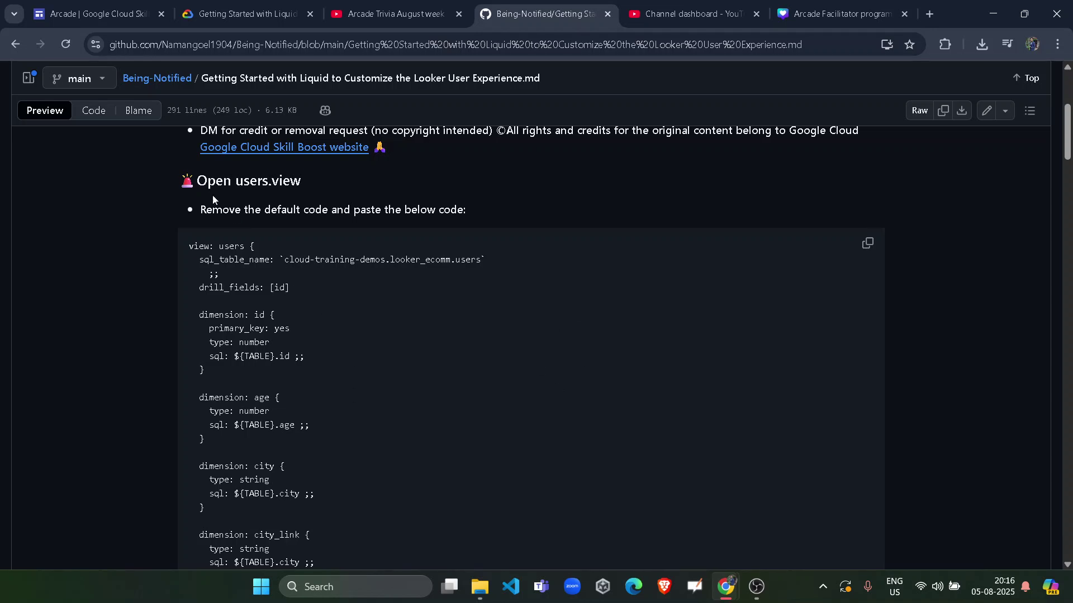
{"action": "left_click_drag", "start_coordinate": [208, 182], "coordinate": [291, 181]}
{"action": "left_click_drag", "start_coordinate": [291, 328], "coordinate": [440, 320]}
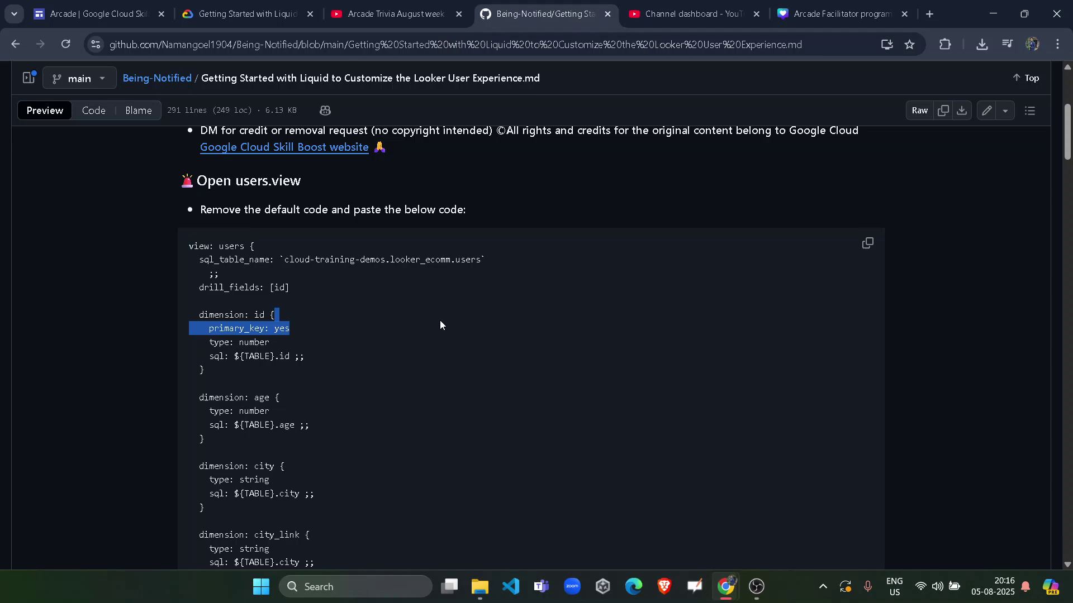
{"action": "mouse_move", "coordinate": [188, 245]}
{"action": "left_mouse_down"}
{"action": "mouse_move", "coordinate": [409, 270]}
{"action": "mouse_move", "coordinate": [425, 511]}
{"action": "left_mouse_up"}
{"action": "left_click", "coordinate": [425, 511]}
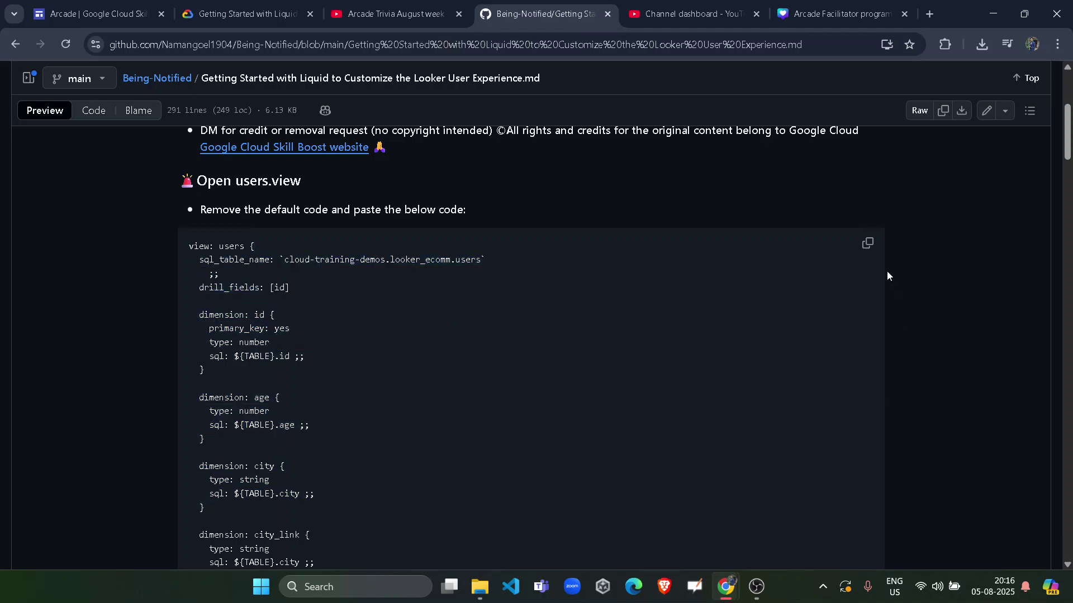
{"action": "left_click", "coordinate": [870, 242]}
{"action": "mouse_move", "coordinate": [725, 587]}
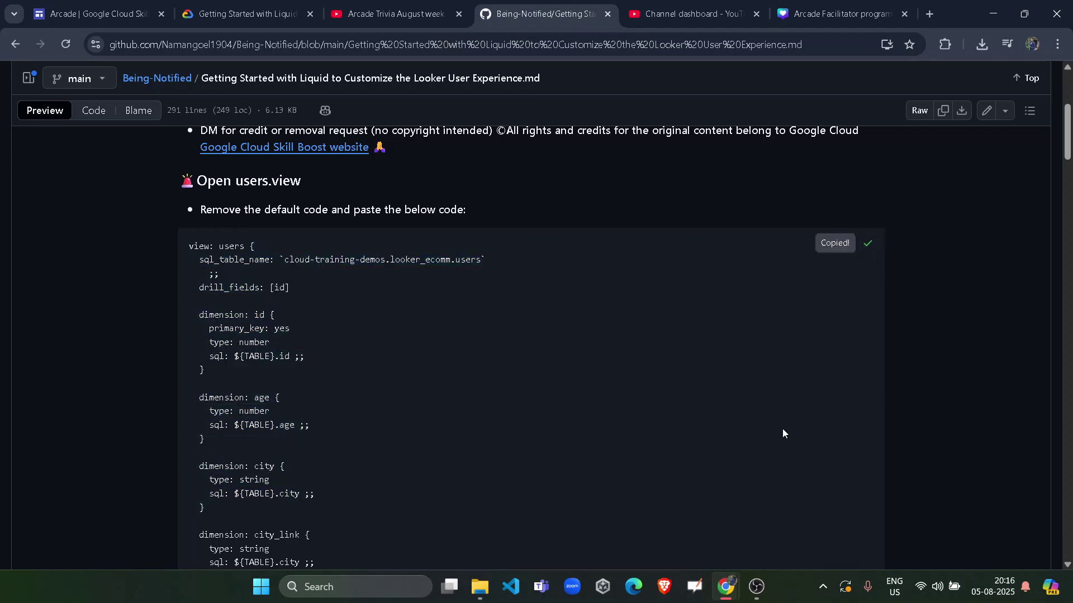
{"action": "left_click", "coordinate": [788, 515]}
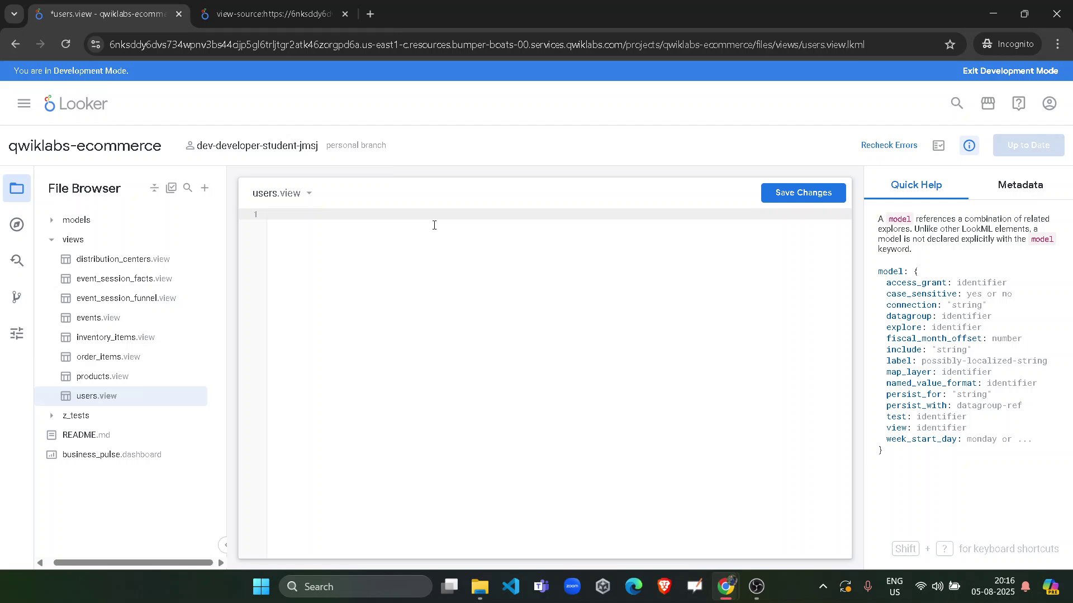
{"action": "key", "text": "ctrl+v"}
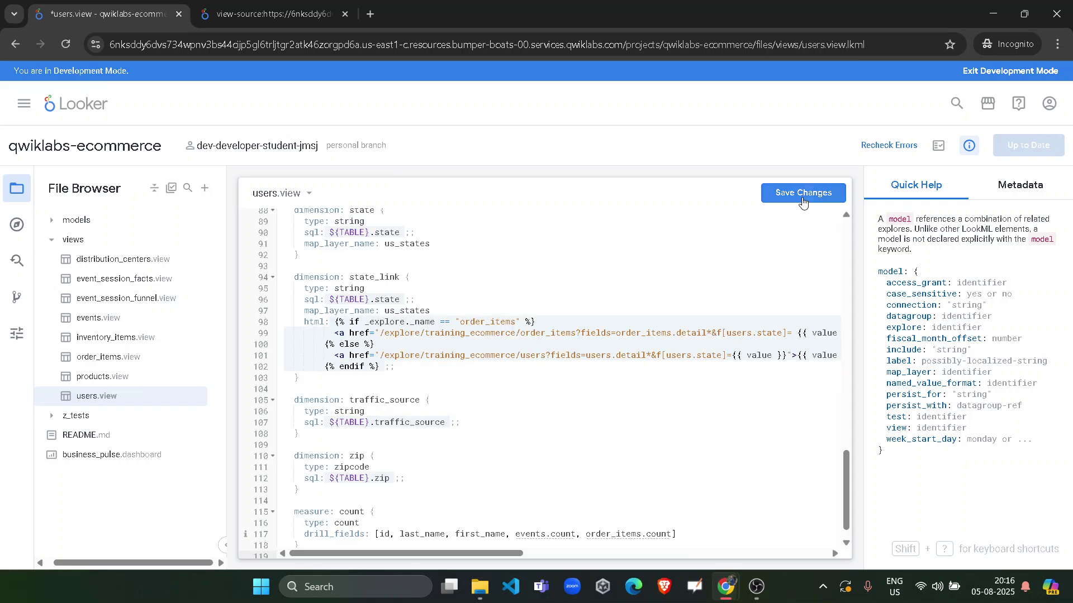
{"action": "left_click", "coordinate": [802, 194]}
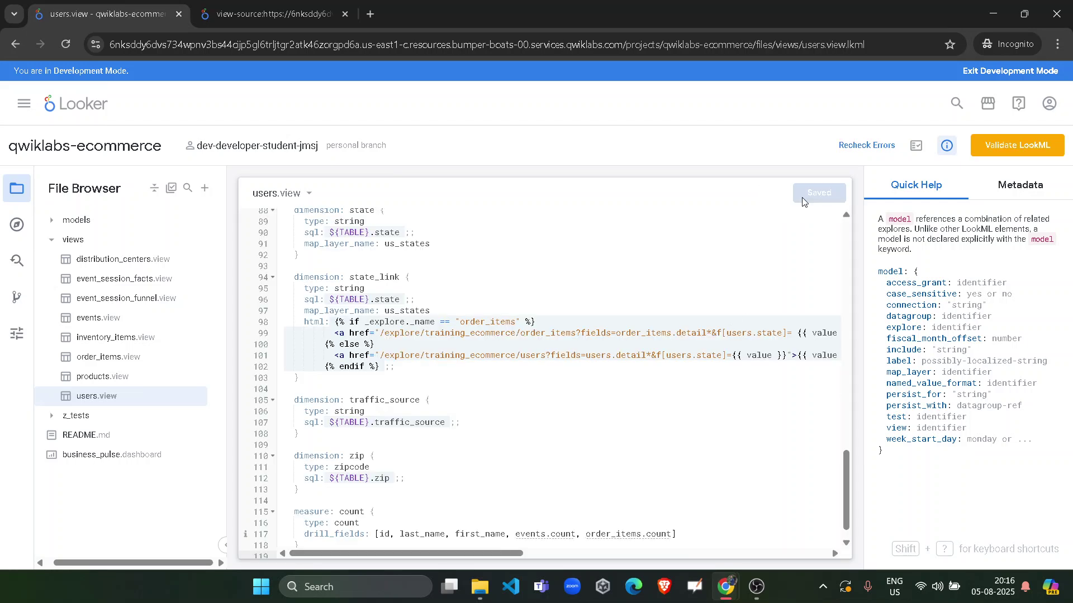
{"action": "mouse_move", "coordinate": [725, 586]}
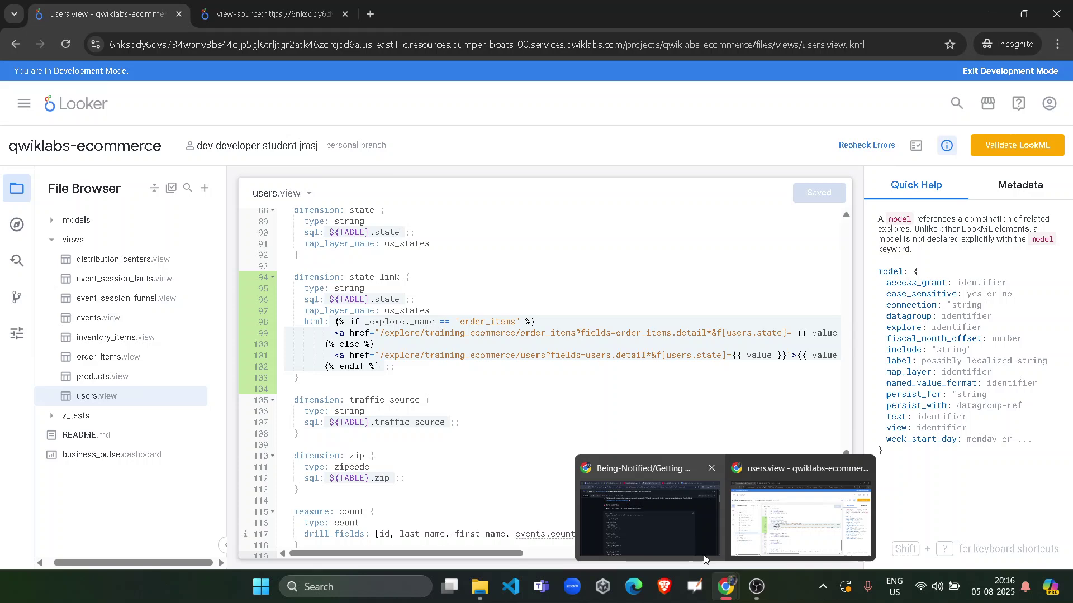
Copy the code block under the guide's 'Open order_Items.view file' section.
{"action": "left_click", "coordinate": [668, 512]}
{"action": "scroll", "coordinate": [355, 377], "scroll_direction": "down", "scroll_amount": 6}
{"action": "scroll", "coordinate": [355, 377], "scroll_direction": "down", "scroll_amount": 6}
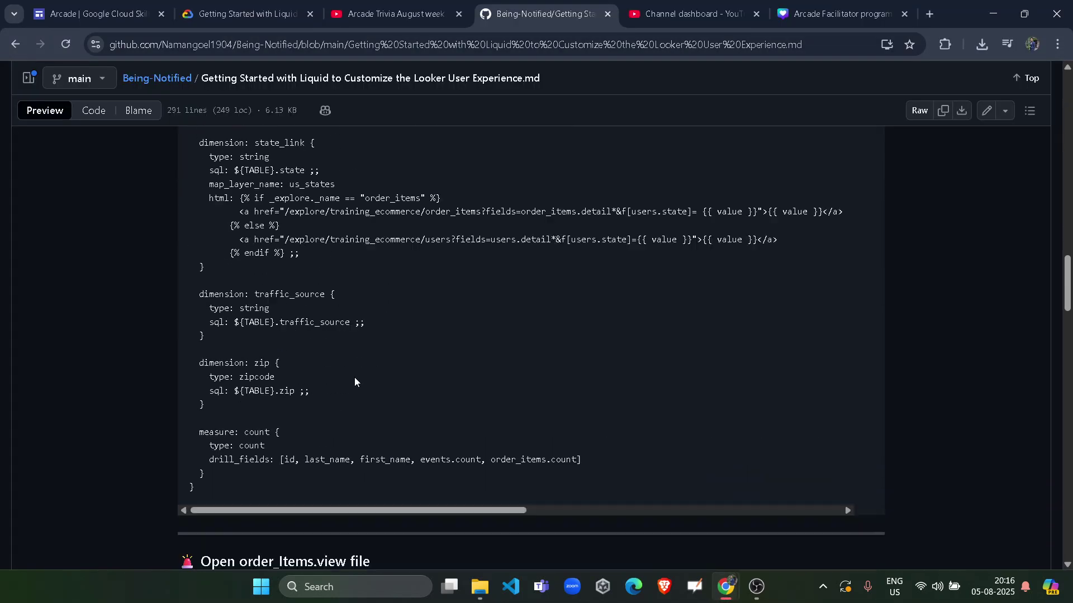
{"action": "scroll", "coordinate": [355, 377], "scroll_direction": "down", "scroll_amount": 6}
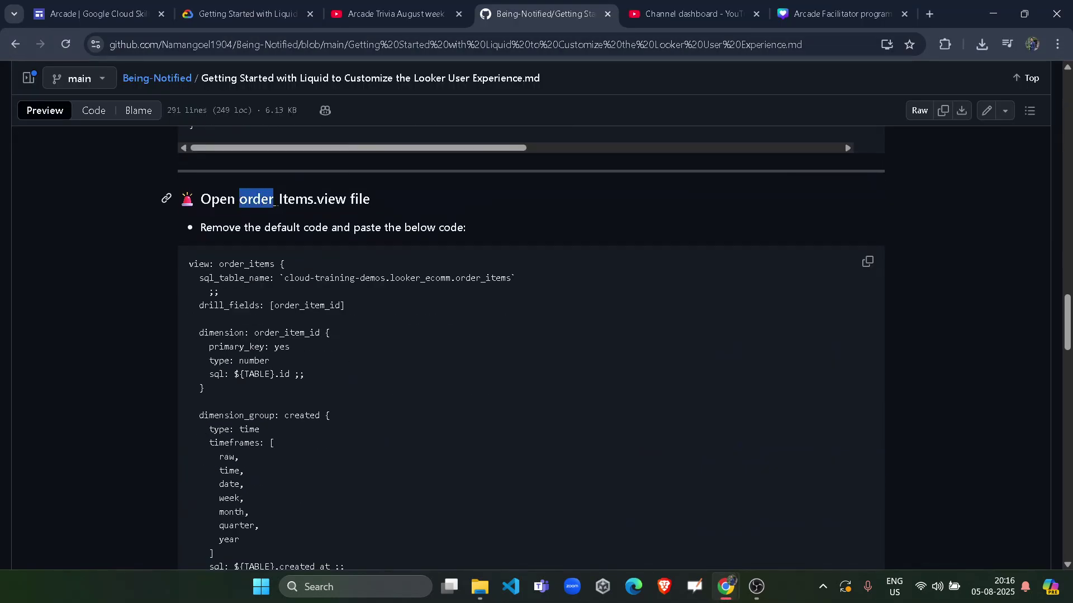
{"action": "left_click_drag", "start_coordinate": [239, 199], "coordinate": [327, 199]}
{"action": "left_click", "coordinate": [361, 230]}
{"action": "left_click_drag", "start_coordinate": [245, 264], "coordinate": [307, 471]}
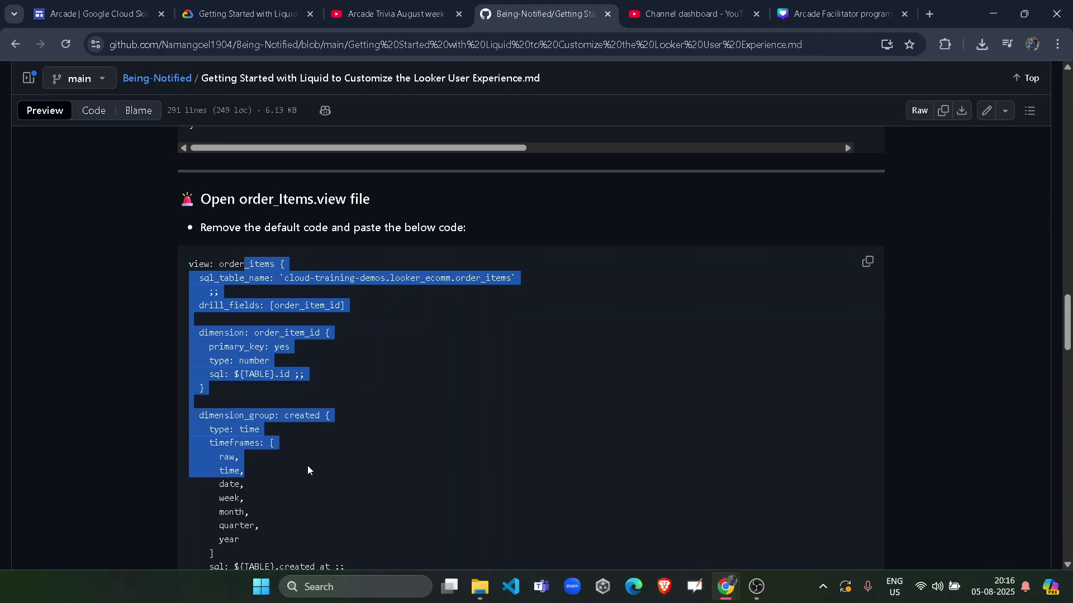
{"action": "left_click", "coordinate": [753, 389]}
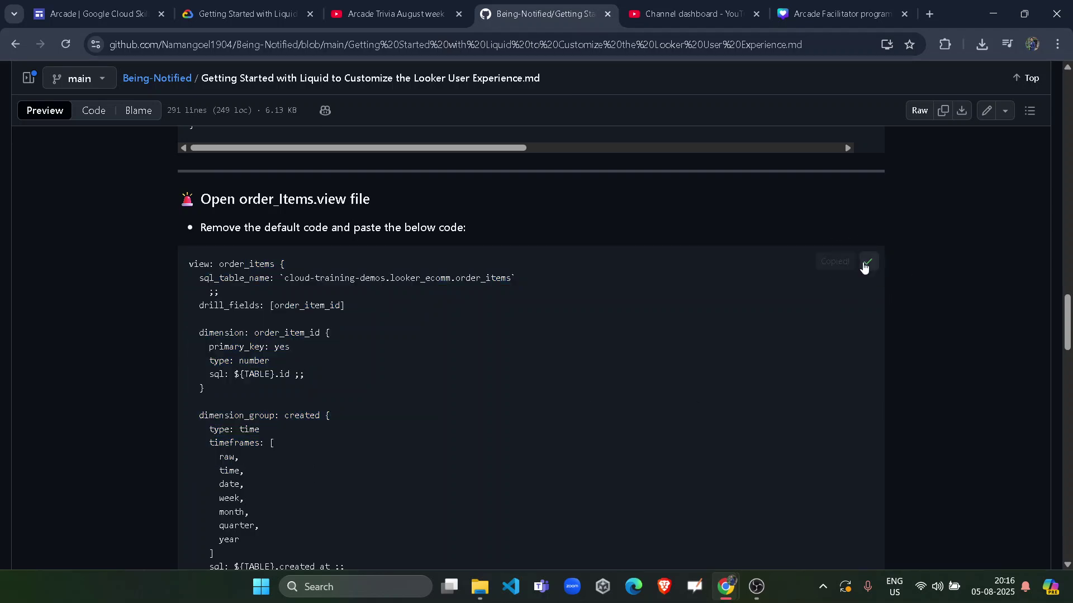
{"action": "left_click", "coordinate": [867, 262]}
Swap order_items.view's code for the guide's code, save, and run Validate LookML.
{"action": "mouse_move", "coordinate": [725, 587]}
{"action": "left_click", "coordinate": [784, 524]}
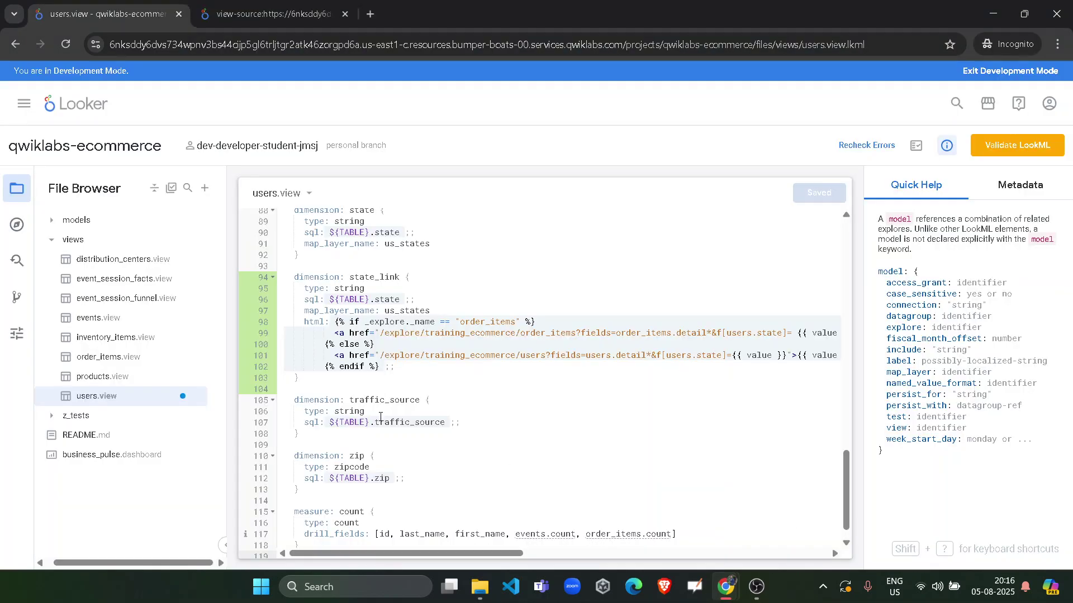
{"action": "left_click", "coordinate": [111, 366]}
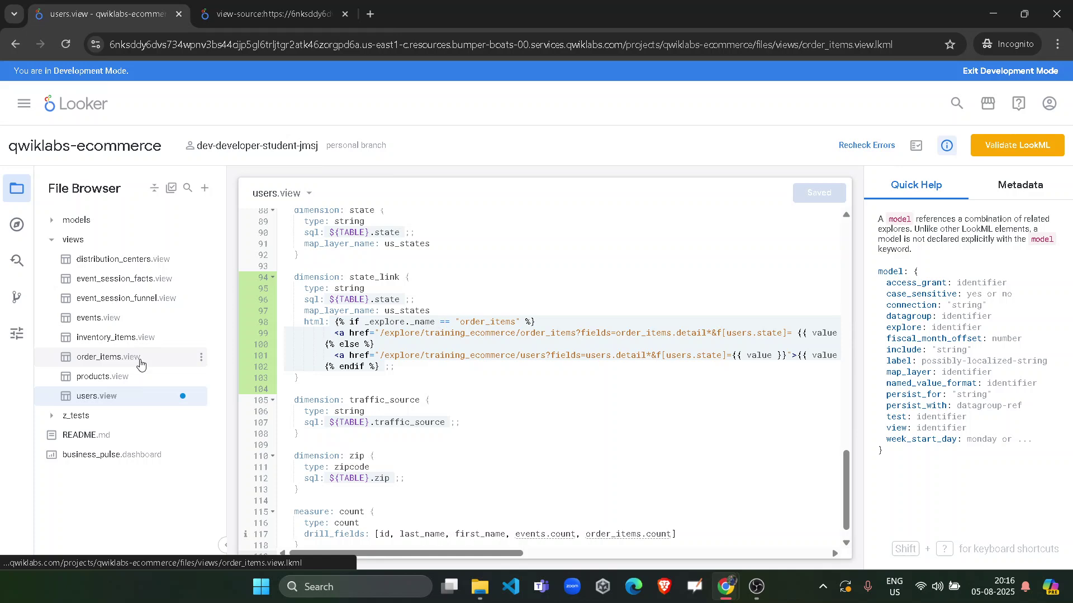
{"action": "left_click", "coordinate": [493, 306]}
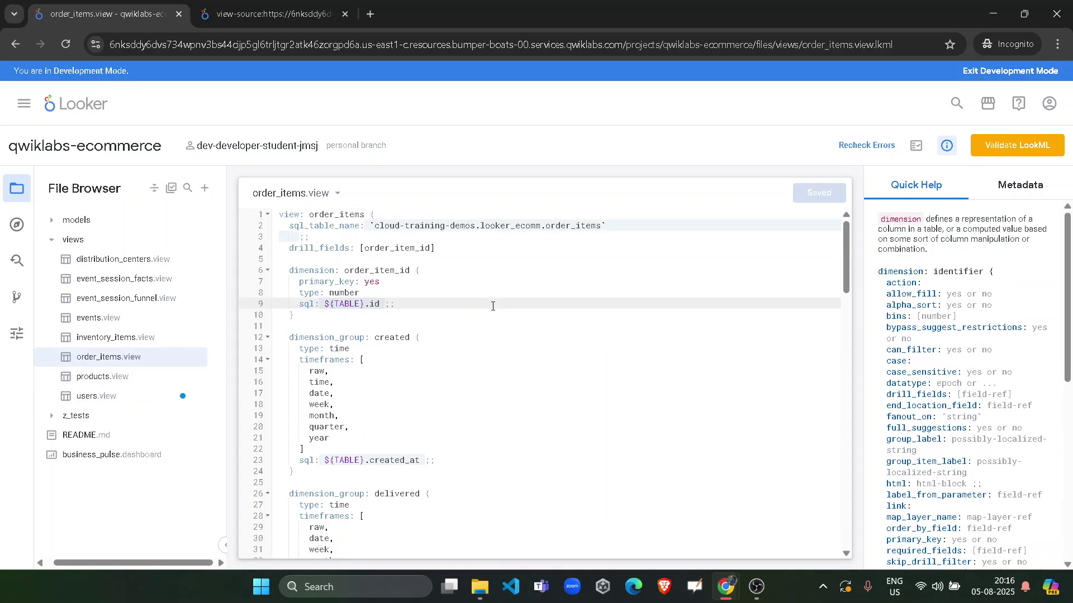
{"action": "key", "text": "ctrl+a"}
{"action": "key", "text": "Delete"}
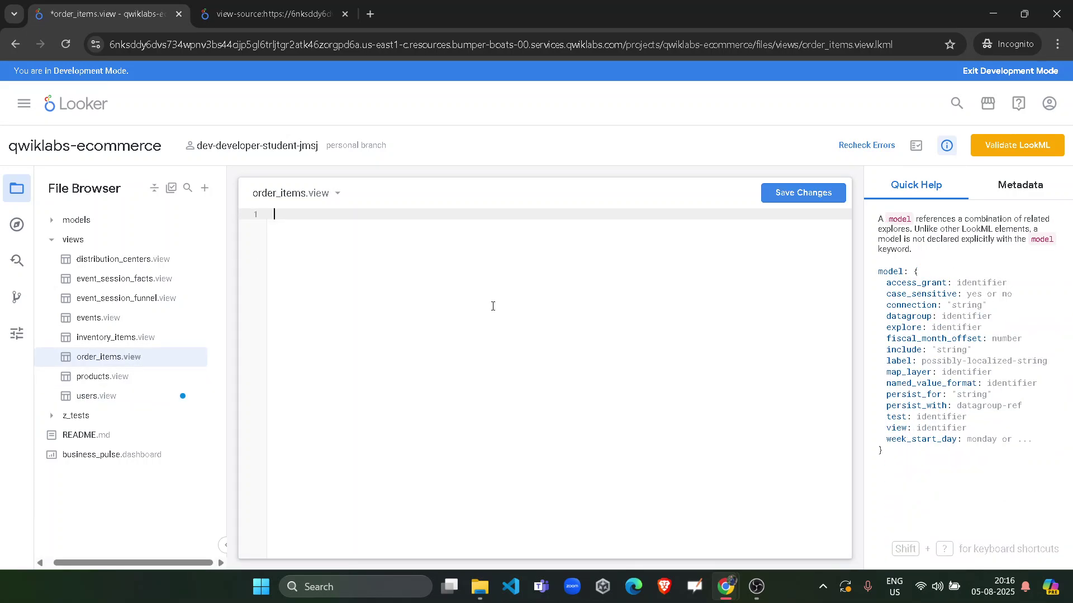
{"action": "key", "text": "ctrl+v"}
{"action": "left_click", "coordinate": [770, 194]}
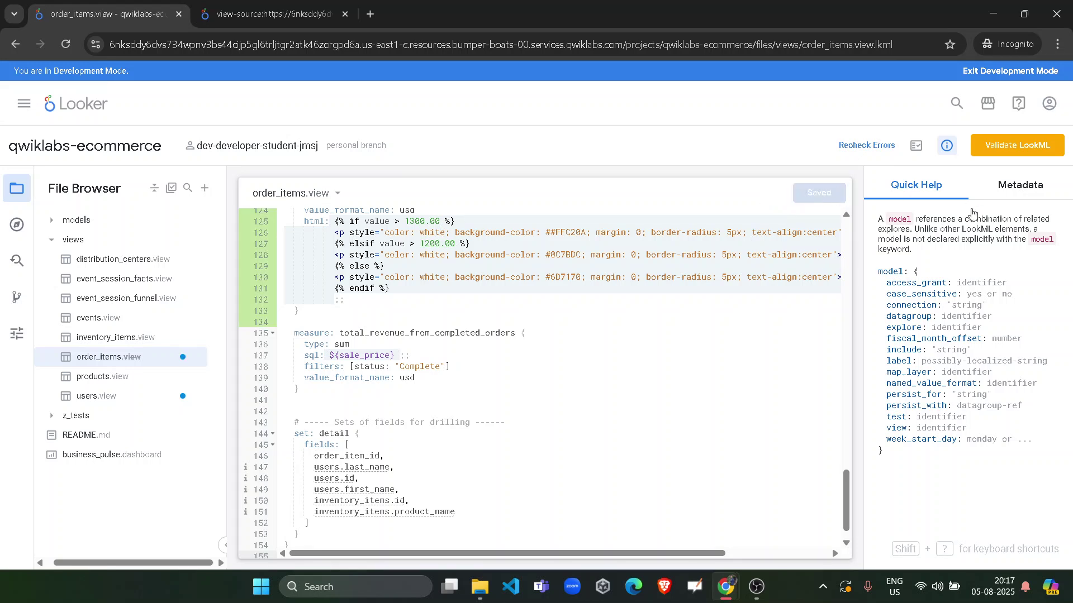
{"action": "left_click", "coordinate": [1012, 147]}
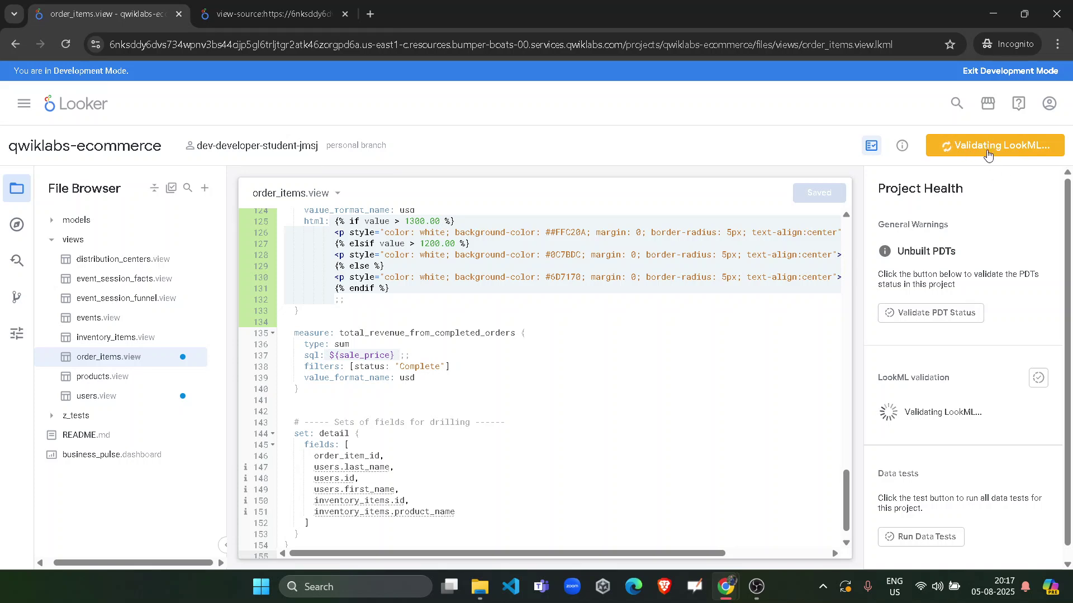
Commit the order_items.view and users.view changes with a message, then deploy to production.
{"action": "left_click", "coordinate": [995, 146]}
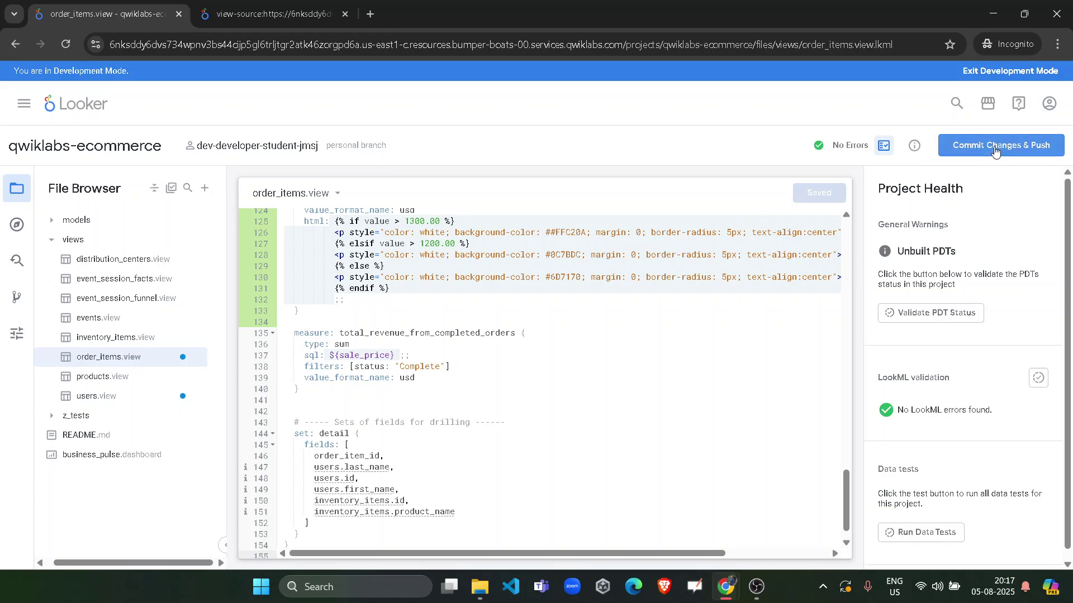
{"action": "left_click", "coordinate": [473, 126]}
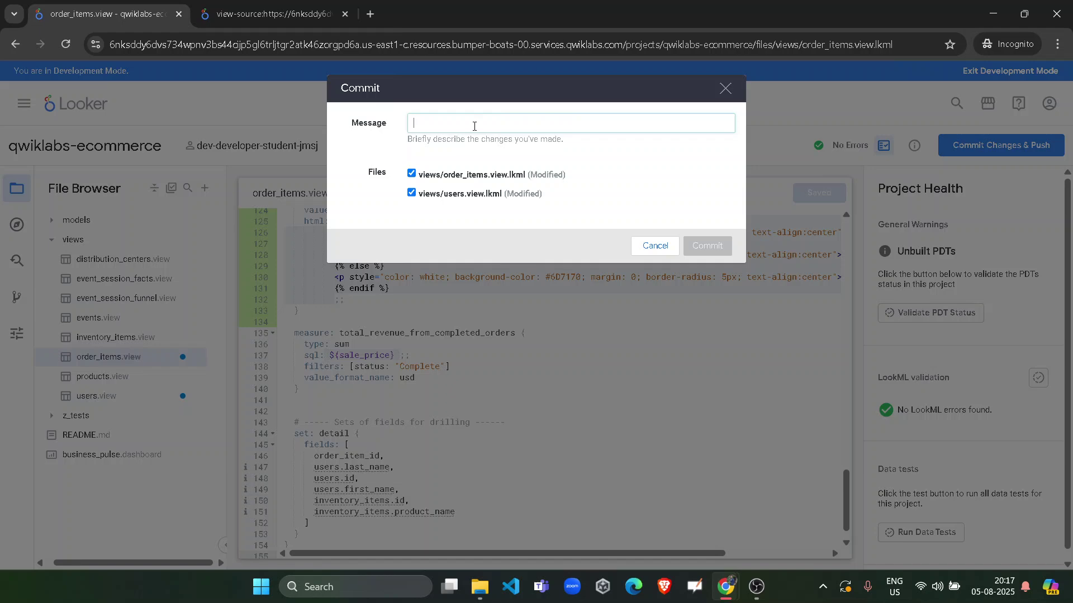
{"action": "type", "text": "Beingnotified"}
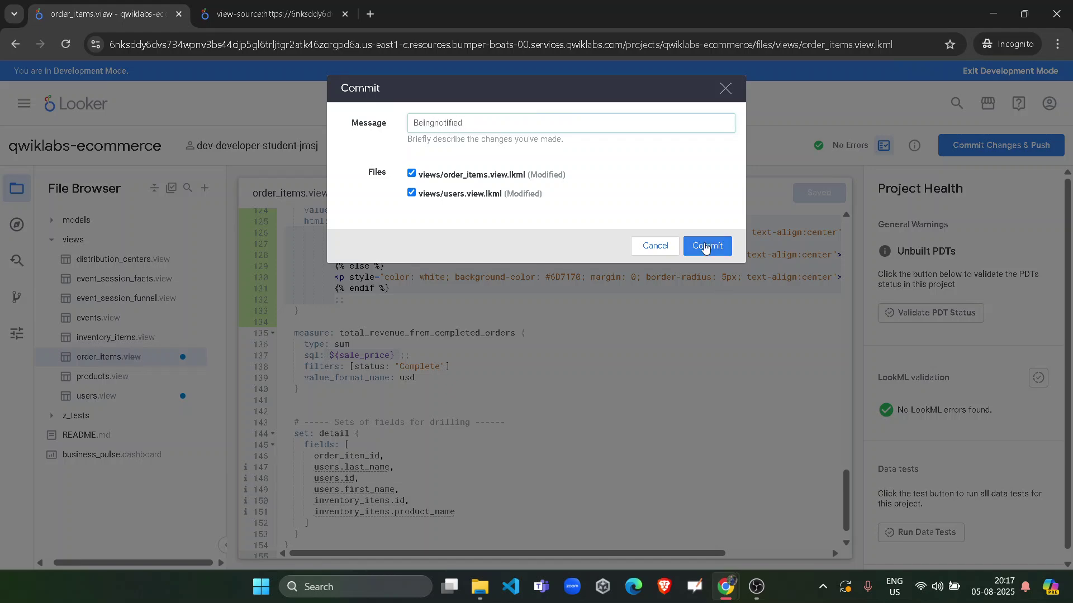
{"action": "left_click", "coordinate": [707, 245]}
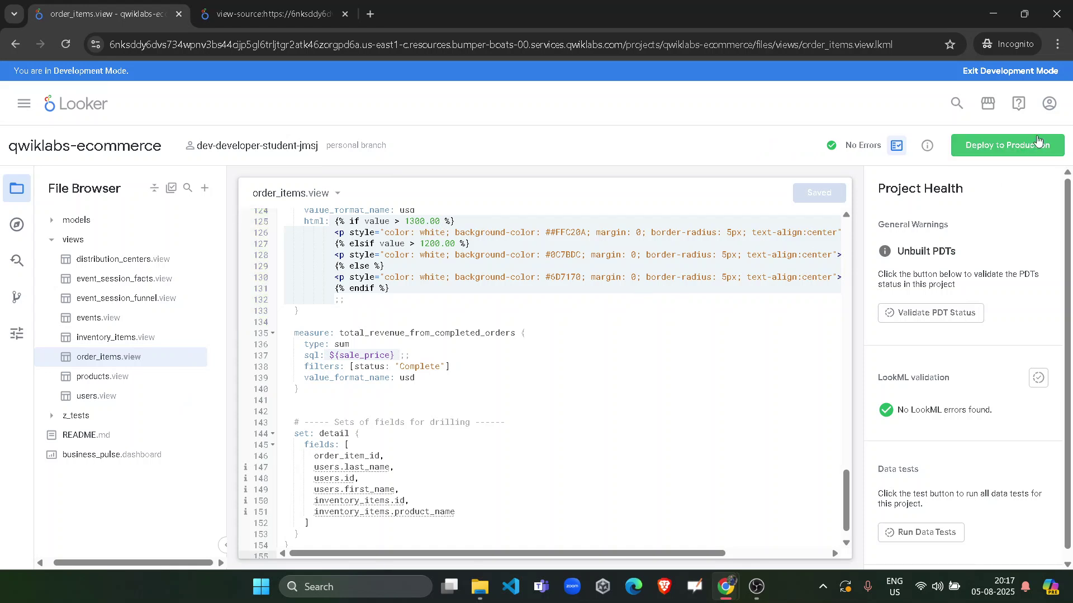
{"action": "left_click", "coordinate": [994, 147]}
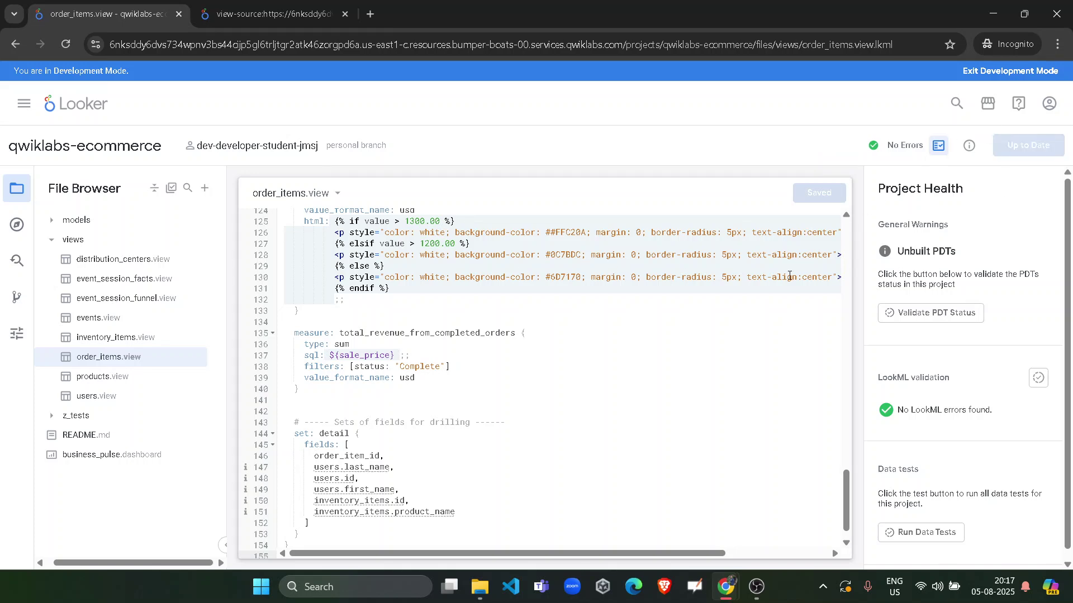
Run Check my progress for Task 1 in the lab instructions.
{"action": "mouse_move", "coordinate": [726, 587]}
{"action": "left_click", "coordinate": [646, 511]}
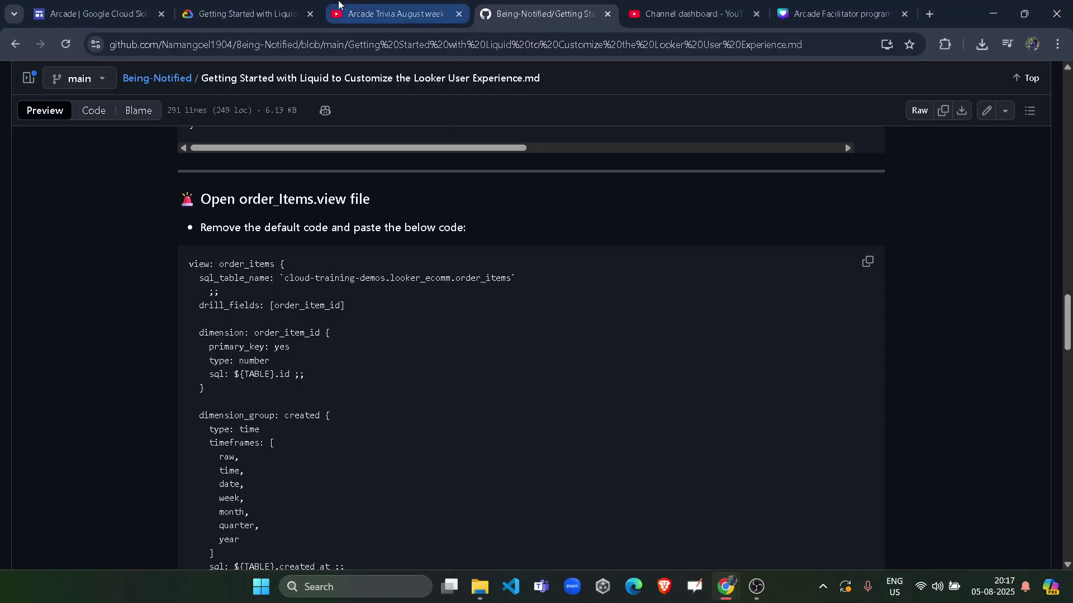
{"action": "left_click", "coordinate": [300, 3]}
{"action": "scroll", "coordinate": [513, 412], "scroll_direction": "down", "scroll_amount": 5}
{"action": "scroll", "coordinate": [513, 412], "scroll_direction": "down", "scroll_amount": 5}
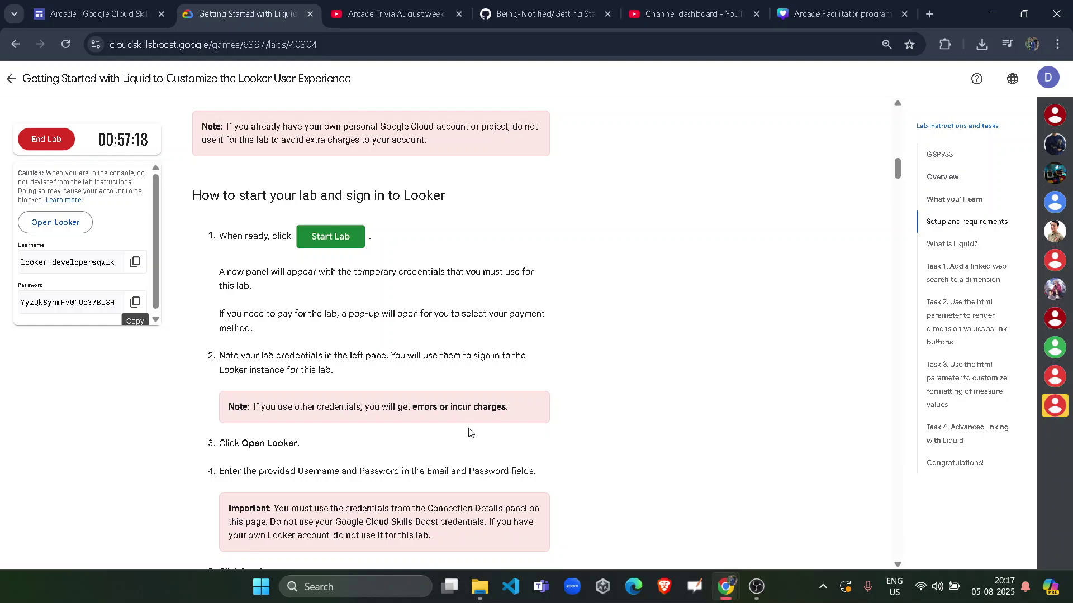
{"action": "scroll", "coordinate": [271, 406], "scroll_direction": "down", "scroll_amount": 5}
{"action": "scroll", "coordinate": [270, 405], "scroll_direction": "down", "scroll_amount": 5}
{"action": "scroll", "coordinate": [271, 411], "scroll_direction": "down", "scroll_amount": 5}
{"action": "scroll", "coordinate": [271, 419], "scroll_direction": "down", "scroll_amount": 5}
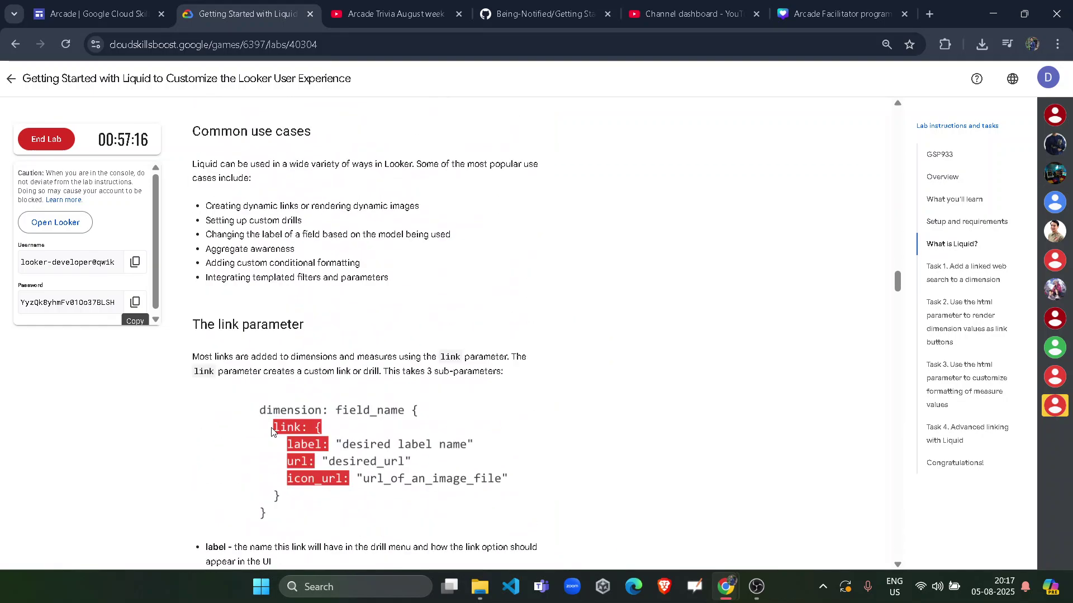
{"action": "scroll", "coordinate": [271, 433], "scroll_direction": "down", "scroll_amount": 5}
{"action": "scroll", "coordinate": [271, 432], "scroll_direction": "down", "scroll_amount": 5}
{"action": "scroll", "coordinate": [271, 433], "scroll_direction": "down", "scroll_amount": 5}
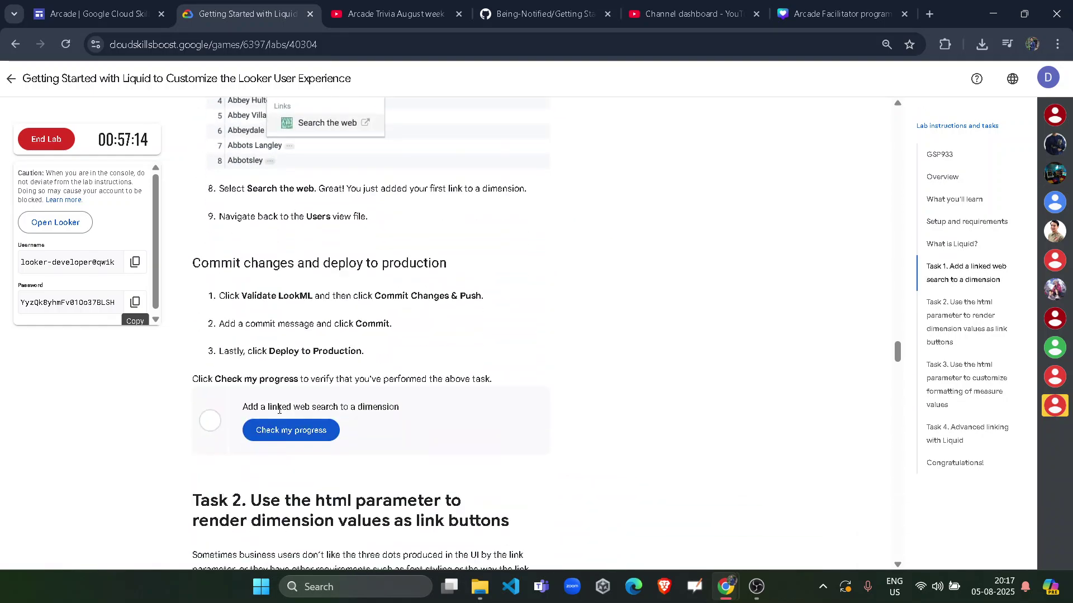
{"action": "left_click", "coordinate": [284, 429]}
{"action": "scroll", "coordinate": [285, 430], "scroll_direction": "down", "scroll_amount": 2}
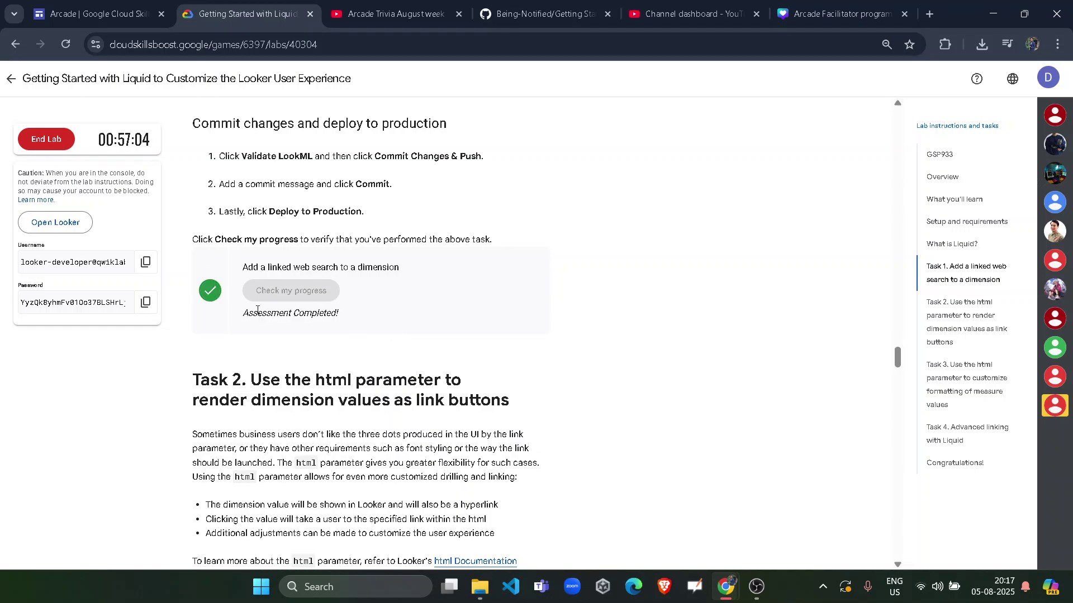
Run Check my progress for Tasks 2, 3 and 4.
{"action": "left_click_drag", "start_coordinate": [234, 311], "coordinate": [339, 314]}
{"action": "left_click", "coordinate": [342, 342]}
{"action": "scroll", "coordinate": [252, 350], "scroll_direction": "down", "scroll_amount": 8}
{"action": "scroll", "coordinate": [252, 350], "scroll_direction": "down", "scroll_amount": 7}
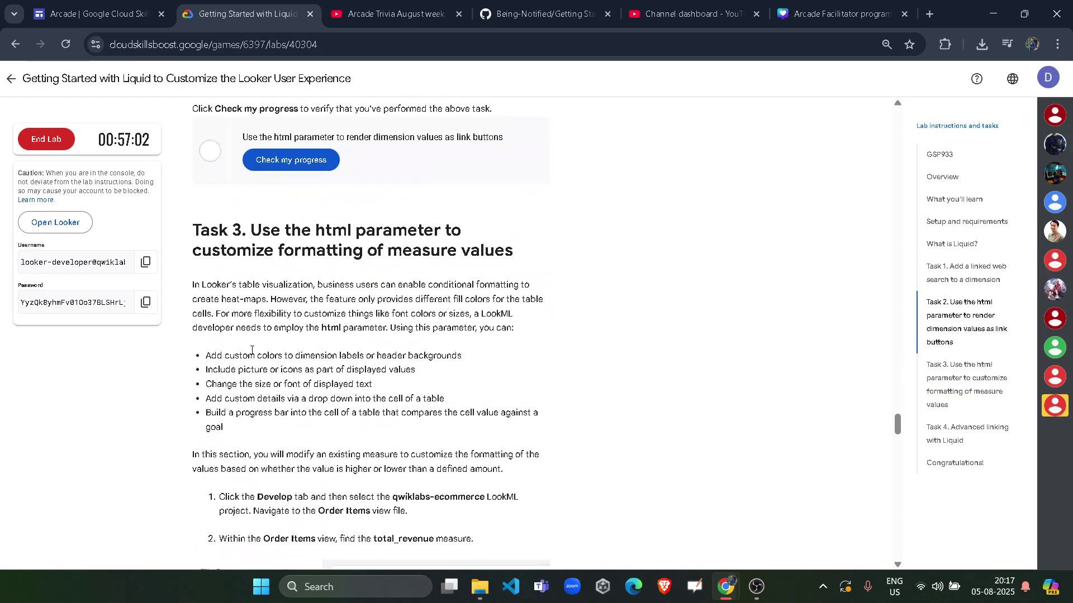
{"action": "scroll", "coordinate": [251, 350], "scroll_direction": "up", "scroll_amount": 2}
{"action": "scroll", "coordinate": [251, 350], "scroll_direction": "up", "scroll_amount": 3}
{"action": "left_click", "coordinate": [252, 368]}
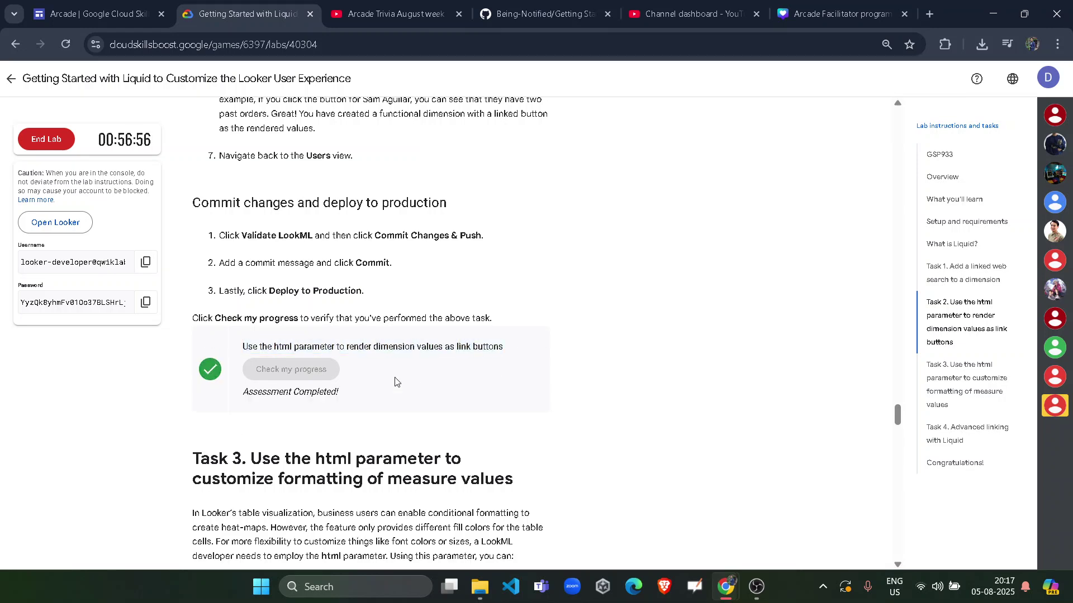
{"action": "scroll", "coordinate": [351, 391], "scroll_direction": "down", "scroll_amount": 5}
{"action": "scroll", "coordinate": [318, 392], "scroll_direction": "down", "scroll_amount": 5}
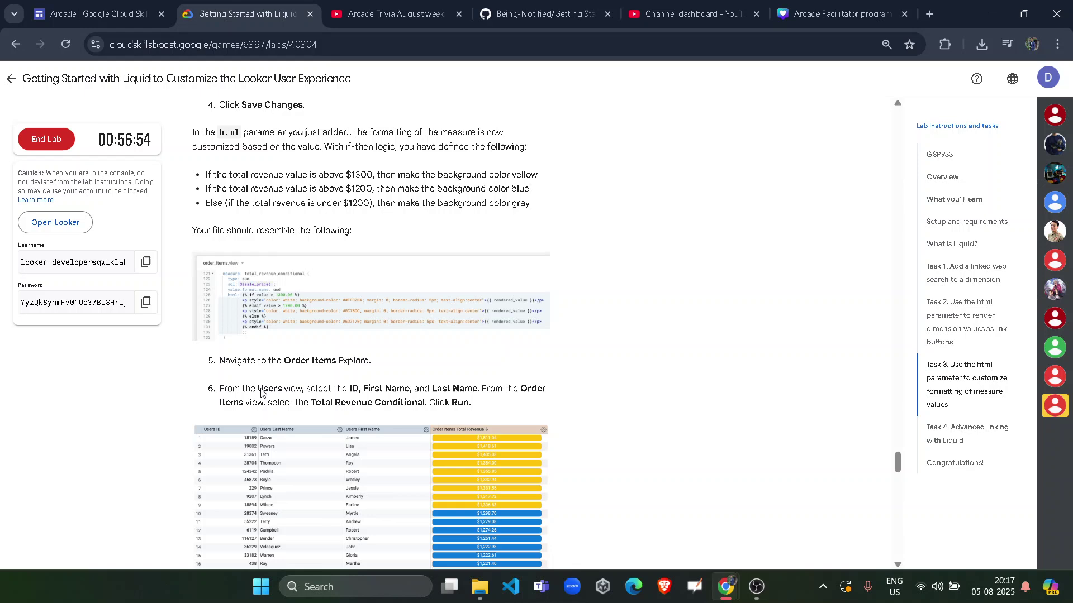
{"action": "scroll", "coordinate": [261, 392], "scroll_direction": "down", "scroll_amount": 5}
{"action": "left_click", "coordinate": [291, 170]}
{"action": "scroll", "coordinate": [295, 306], "scroll_direction": "up", "scroll_amount": 2}
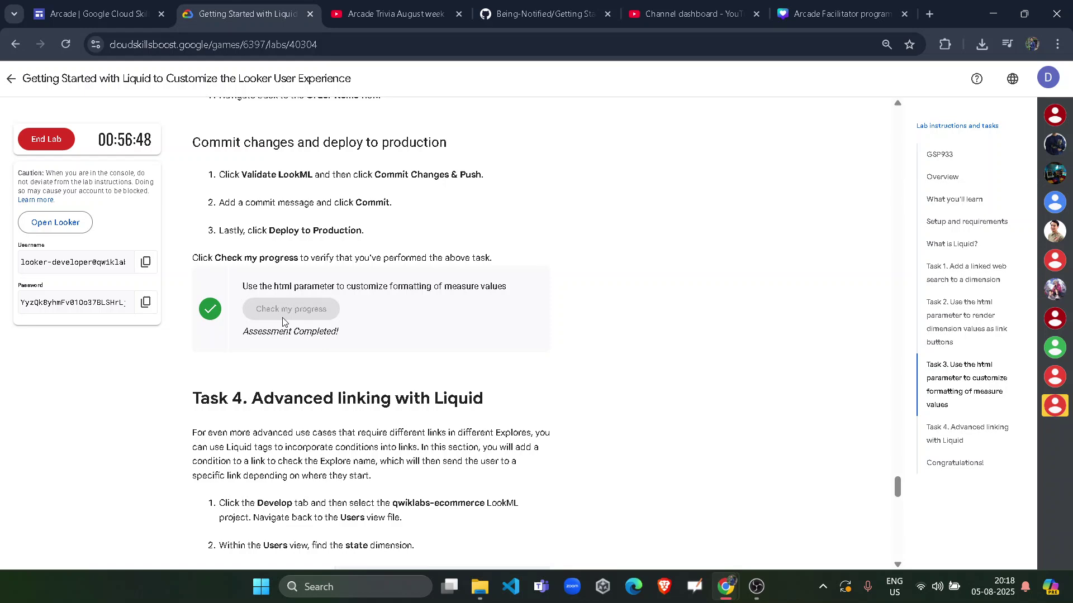
{"action": "left_click_drag", "start_coordinate": [263, 332], "coordinate": [333, 390]}
{"action": "scroll", "coordinate": [332, 390], "scroll_direction": "down", "scroll_amount": 5}
{"action": "scroll", "coordinate": [332, 390], "scroll_direction": "down", "scroll_amount": 8}
{"action": "scroll", "coordinate": [323, 383], "scroll_direction": "up", "scroll_amount": 1}
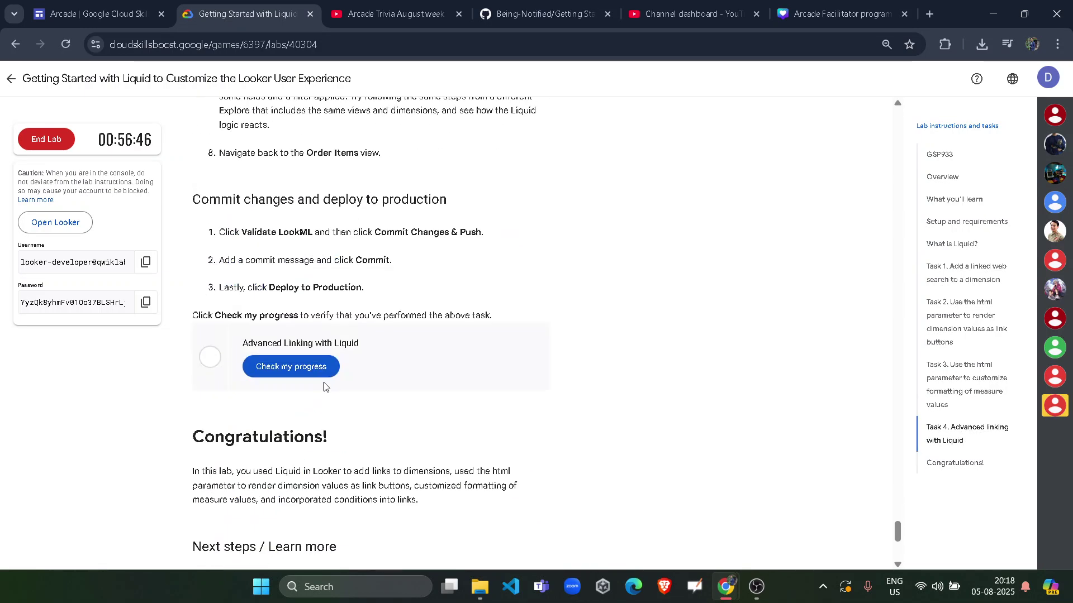
{"action": "left_click", "coordinate": [312, 370]}
{"action": "scroll", "coordinate": [313, 370], "scroll_direction": "down", "scroll_amount": 2}
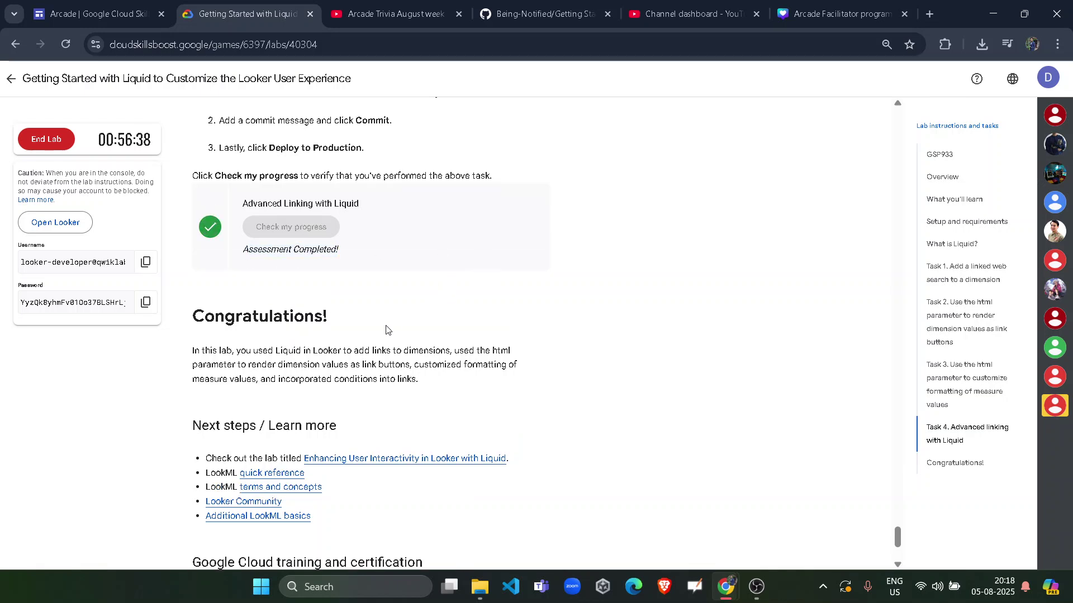
End the Liquid lab, submit a five-star rating, and return to Arcade Trivia.
{"action": "left_click_drag", "start_coordinate": [375, 323], "coordinate": [205, 316]}
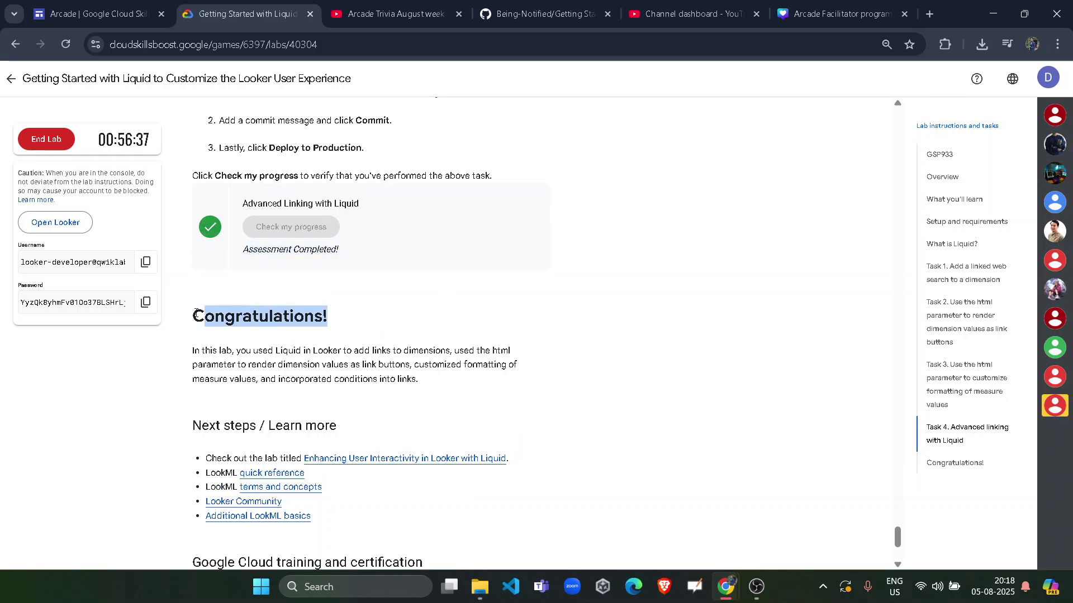
{"action": "left_click", "coordinate": [46, 139]}
{"action": "left_click", "coordinate": [655, 354]}
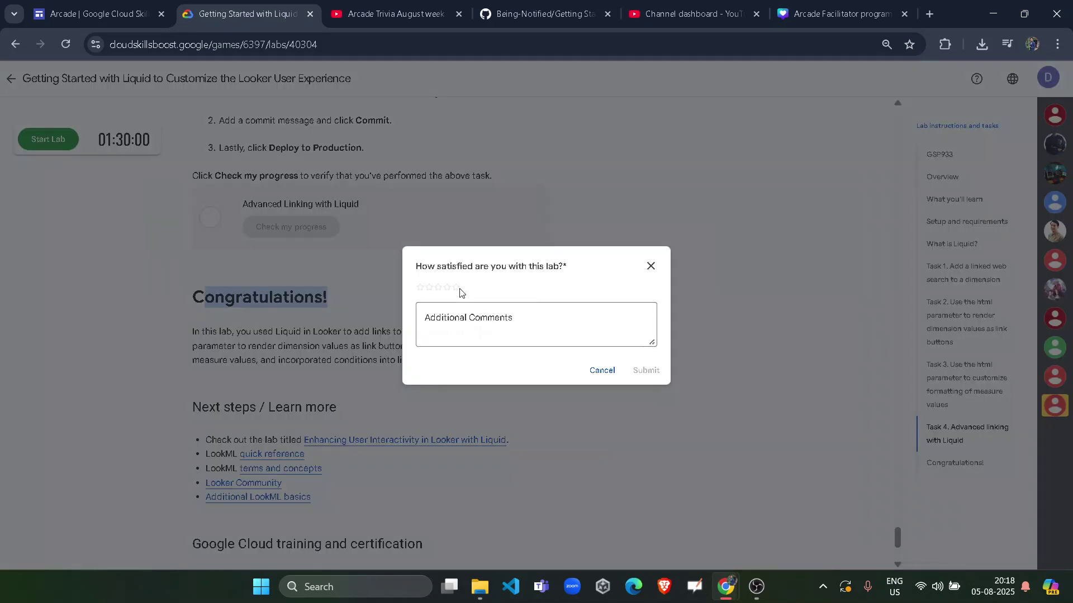
{"action": "left_click", "coordinate": [455, 288]}
{"action": "left_click", "coordinate": [647, 371]}
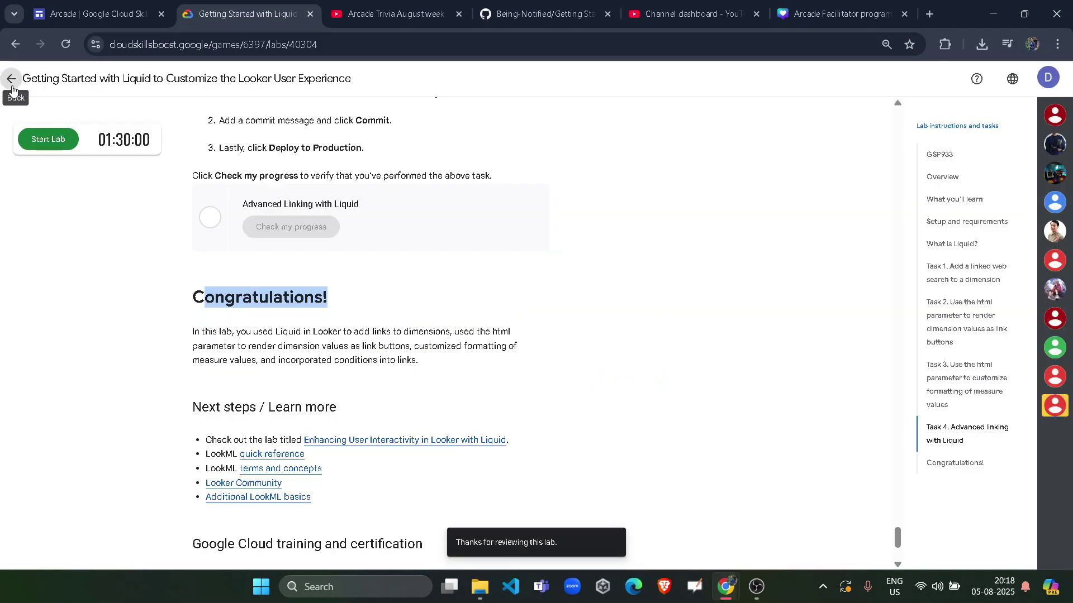
{"action": "left_click", "coordinate": [11, 78]}
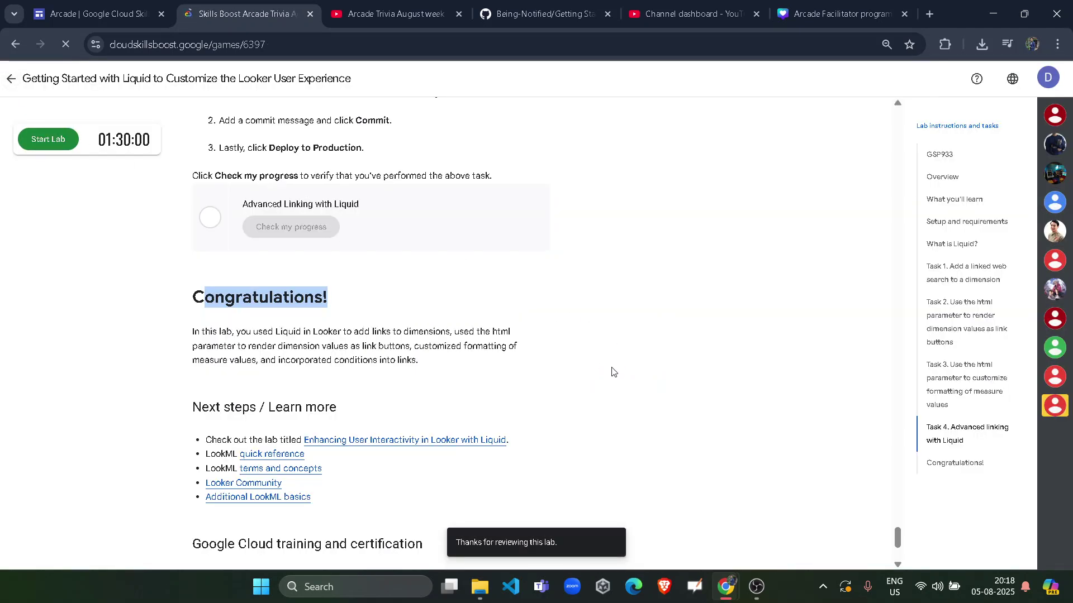
{"action": "scroll", "coordinate": [654, 335], "scroll_direction": "down", "scroll_amount": 6}
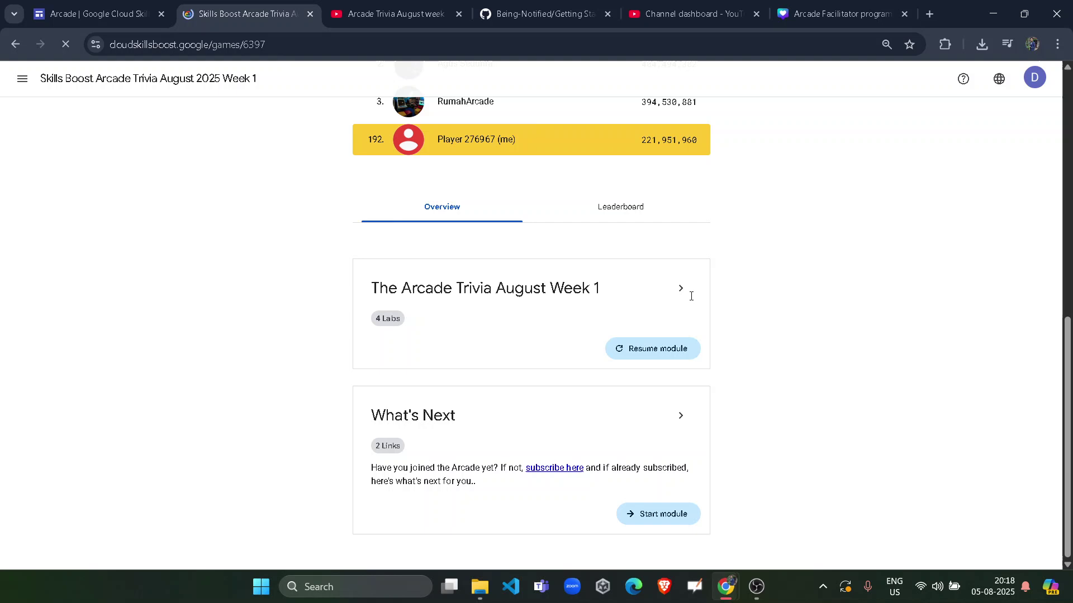
Expand The Arcade Trivia August Week 1 module and confirm the Liquid lab shows a completed check.
{"action": "left_click", "coordinate": [680, 289]}
{"action": "scroll", "coordinate": [430, 385], "scroll_direction": "down", "scroll_amount": 3}
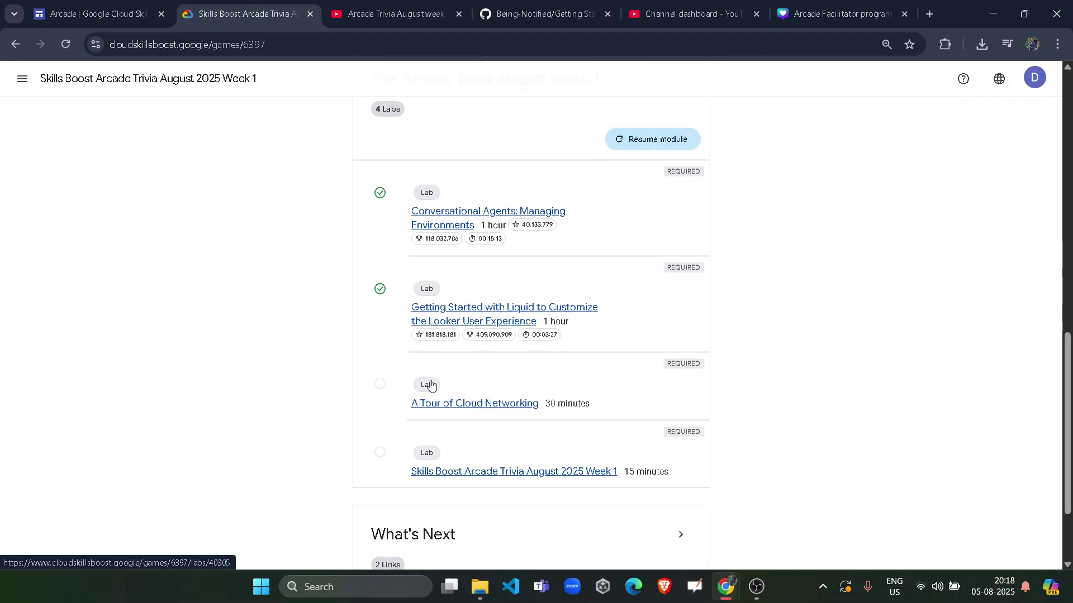
{"action": "left_click", "coordinate": [379, 289]}
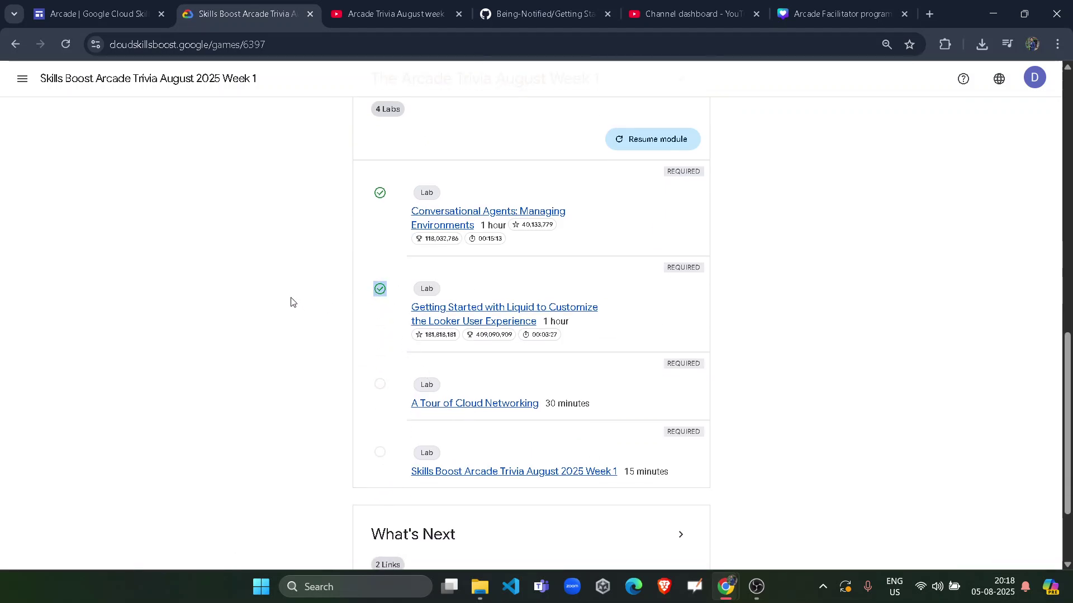